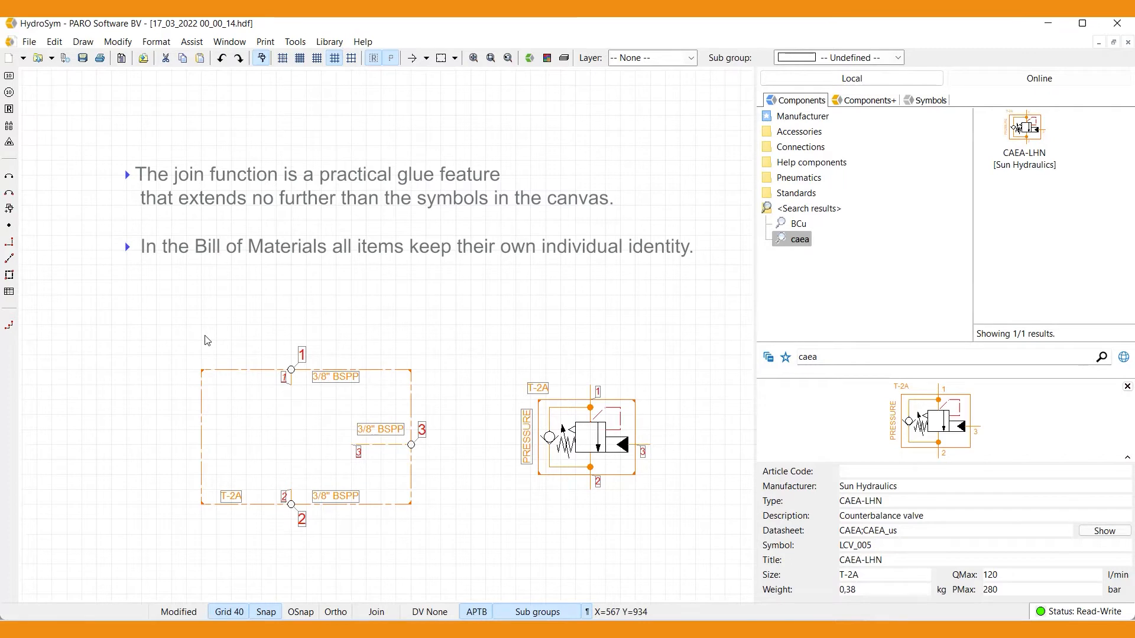
Step: Join port 1 of the counterbalance valve to port 1 of the line mount body and shift the joined symbols to the right
{"action": "left_click", "coordinate": [284, 385]}
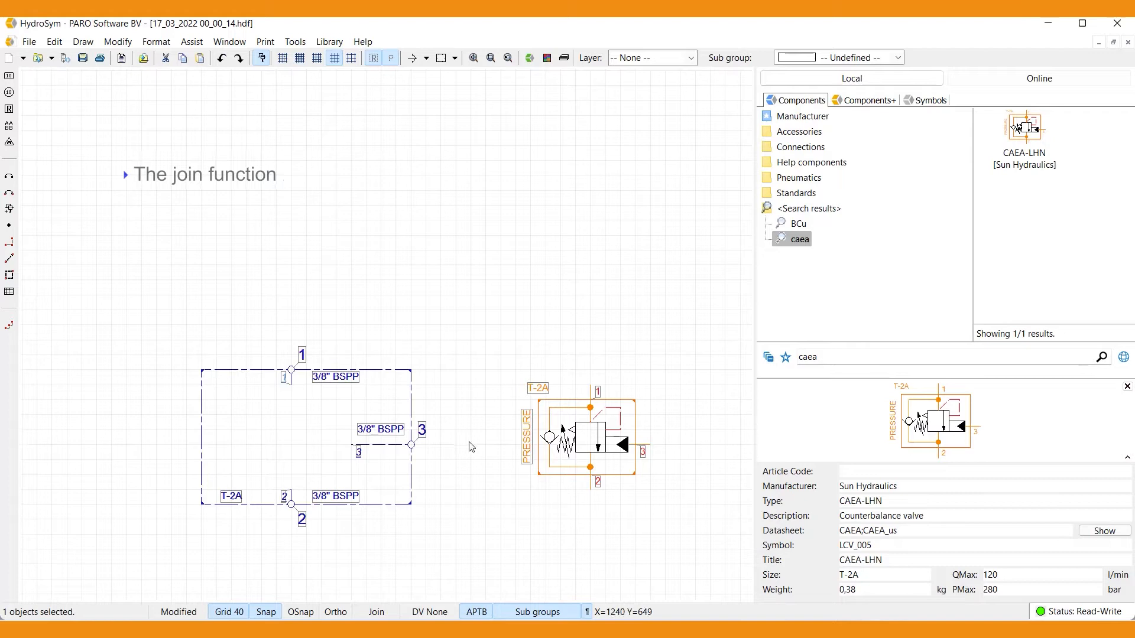
{"action": "left_click", "coordinate": [599, 395], "text": "shift"}
{"action": "right_click", "coordinate": [599, 395]}
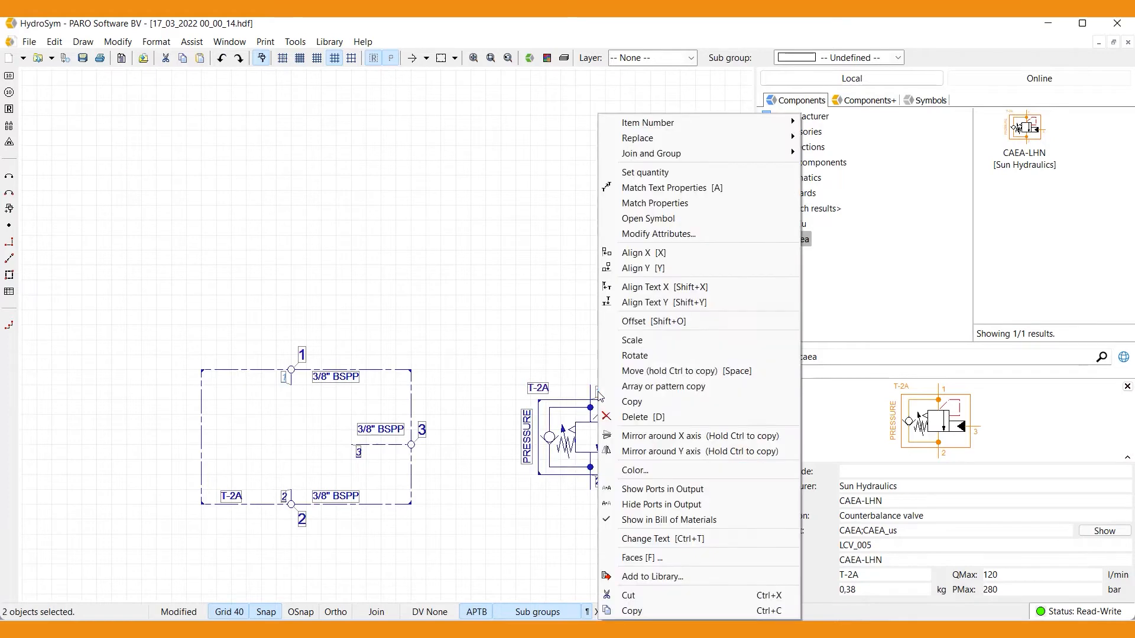
{"action": "mouse_move", "coordinate": [712, 160]}
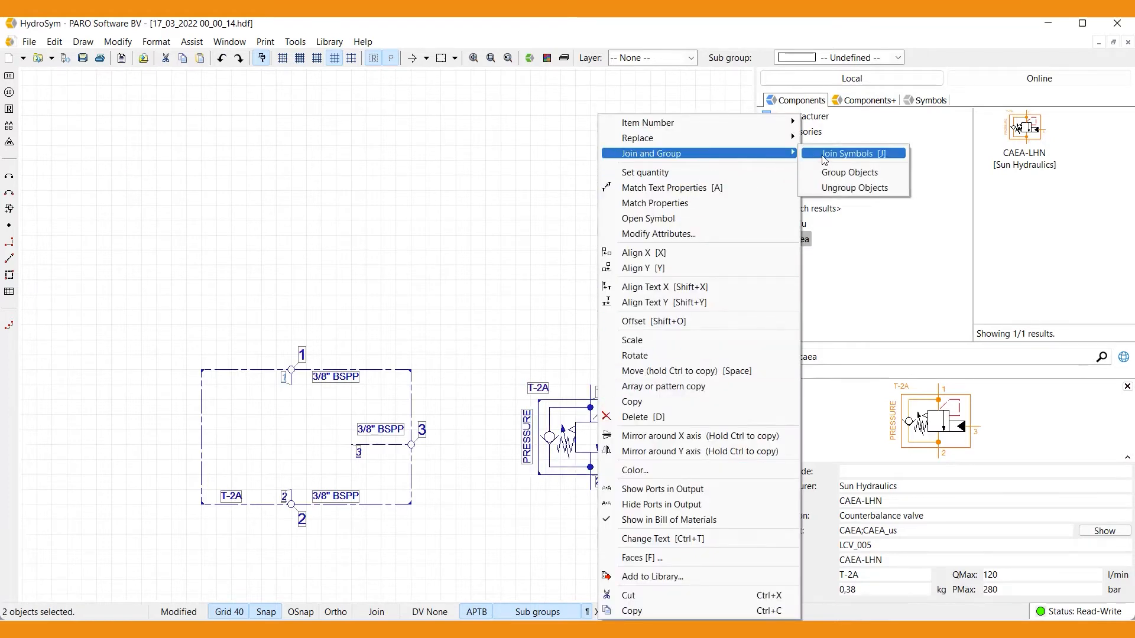
{"action": "left_click", "coordinate": [851, 153]}
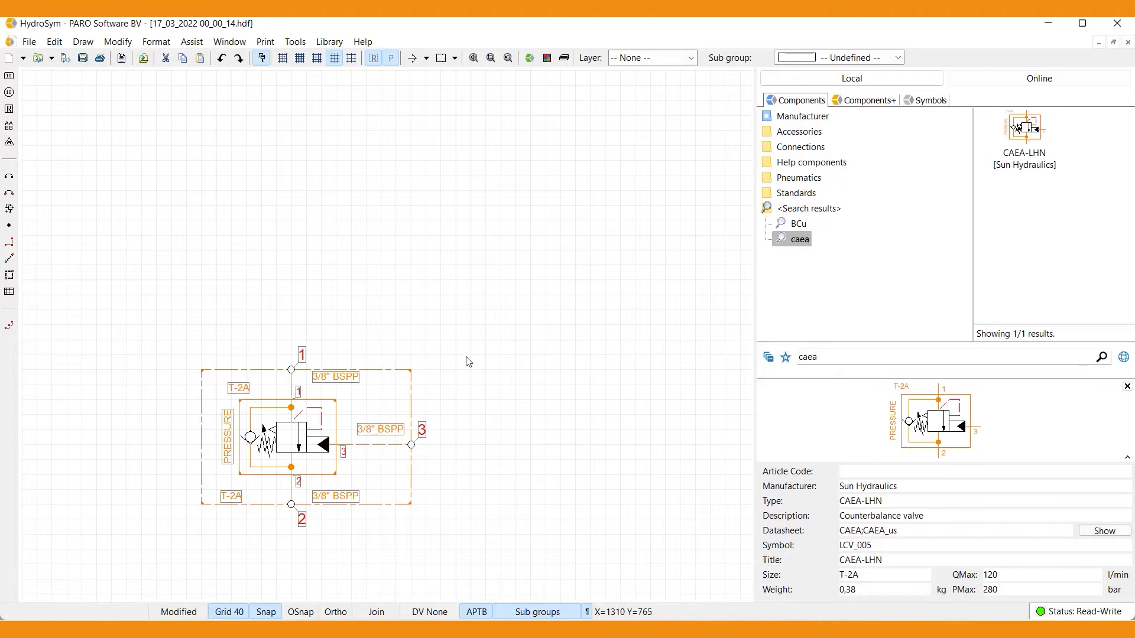
{"action": "left_click_drag", "start_coordinate": [409, 371], "coordinate": [530, 368]}
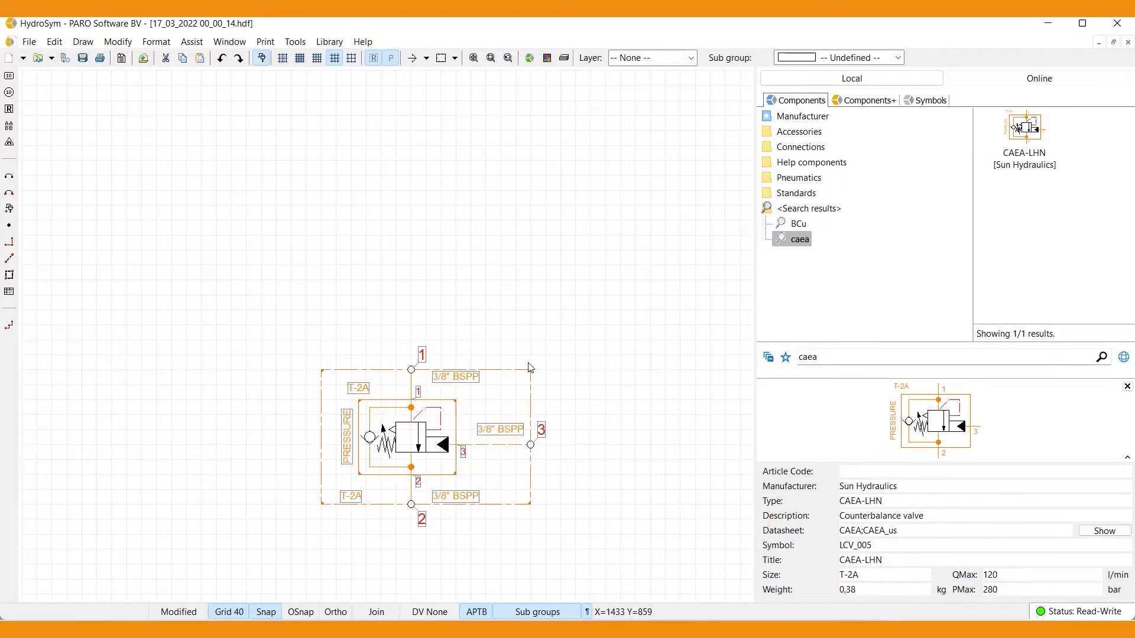
Step: Review the Bill of Materials for the entries of the joined components, then close it
{"action": "left_click", "coordinate": [191, 42]}
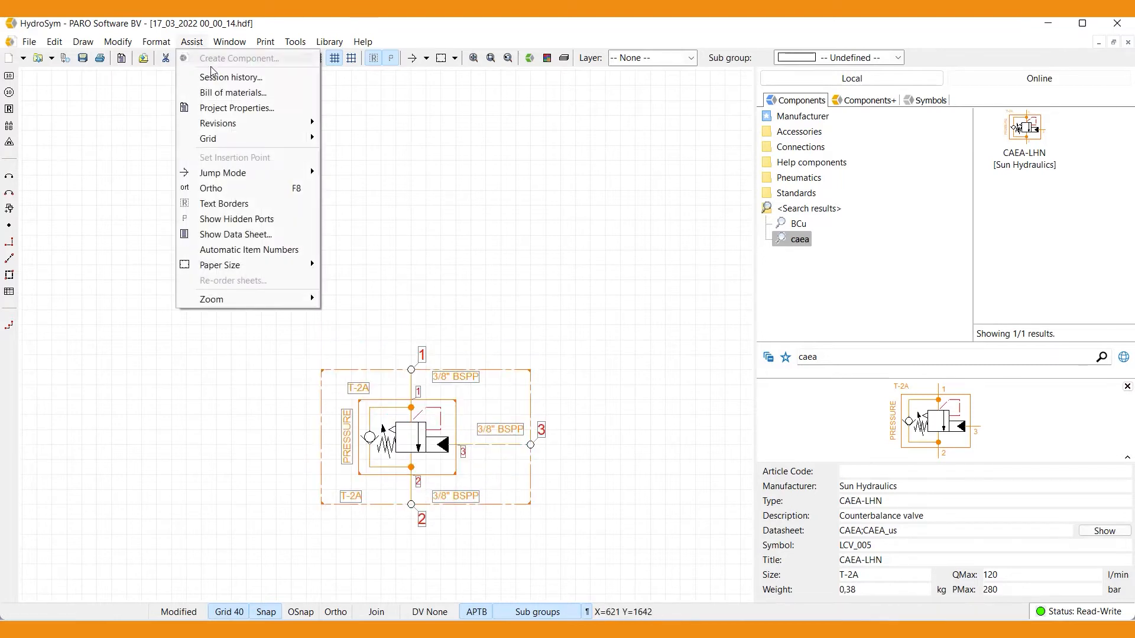
{"action": "left_click", "coordinate": [216, 94]}
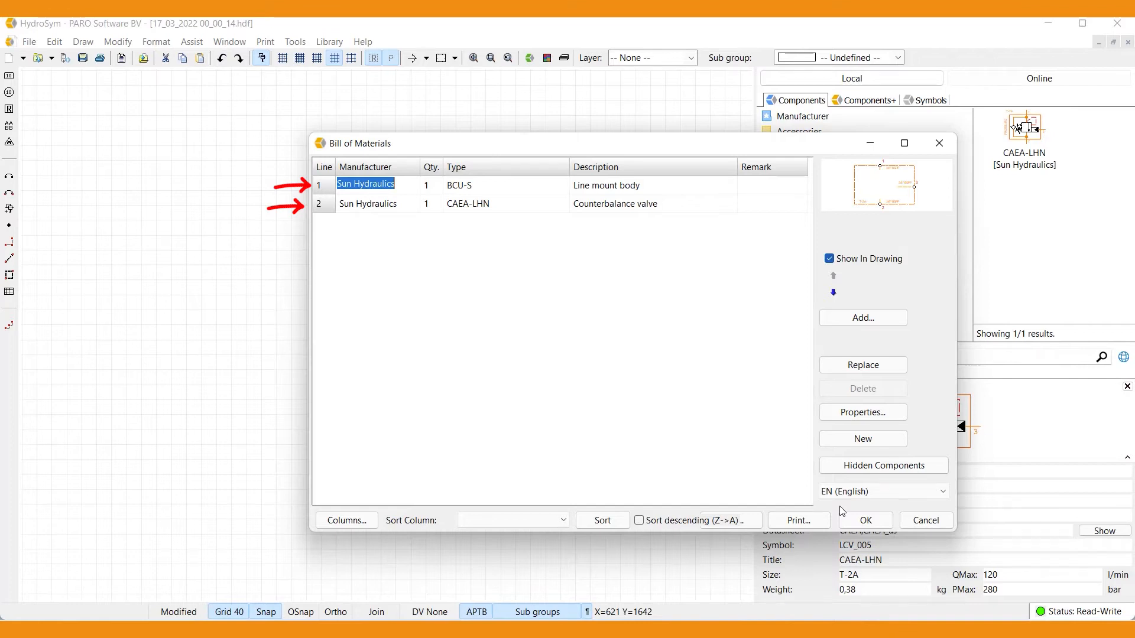
{"action": "left_click", "coordinate": [866, 520]}
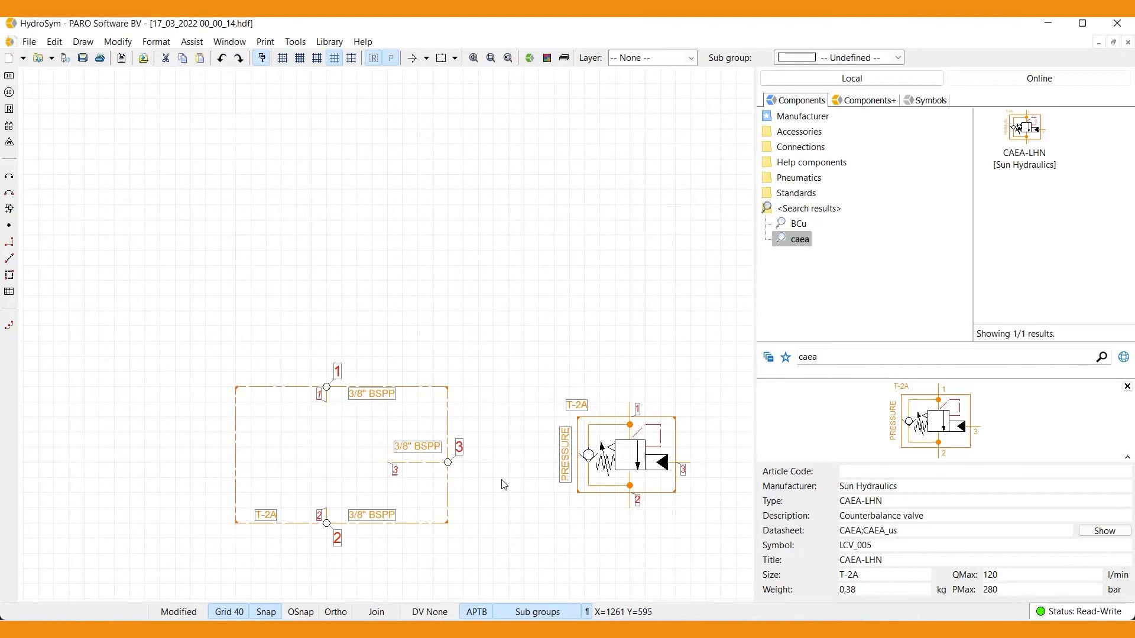
Step: Select both the line mount body and the valve and bring up the Join and Group options
{"action": "left_click_drag", "start_coordinate": [175, 321], "coordinate": [724, 584]}
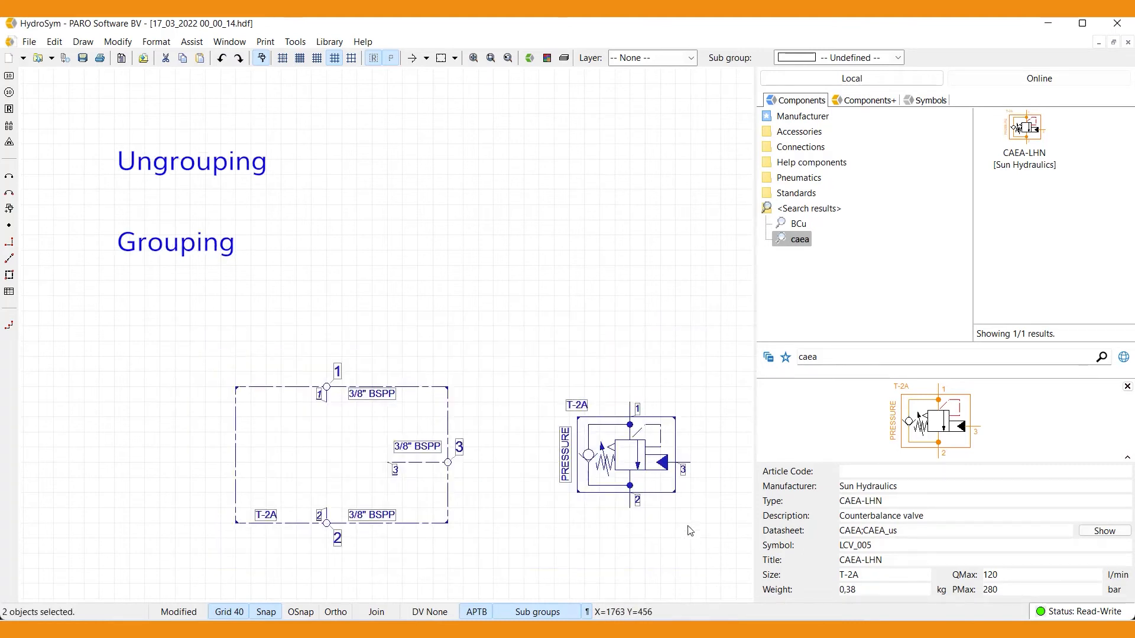
{"action": "right_click", "coordinate": [559, 491]}
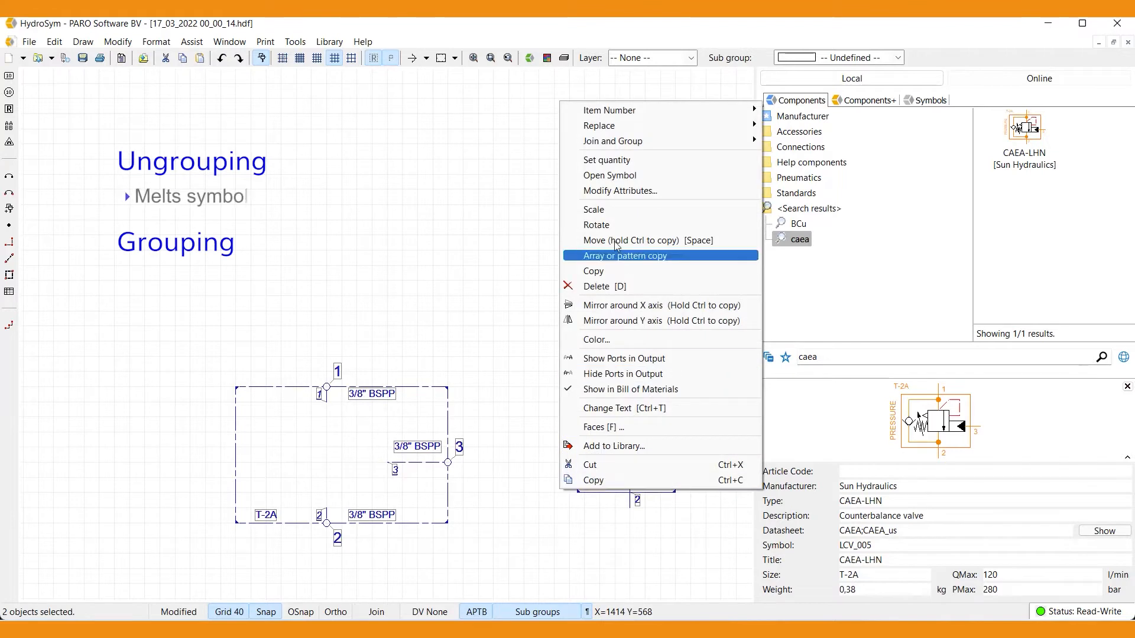
{"action": "mouse_move", "coordinate": [620, 145]}
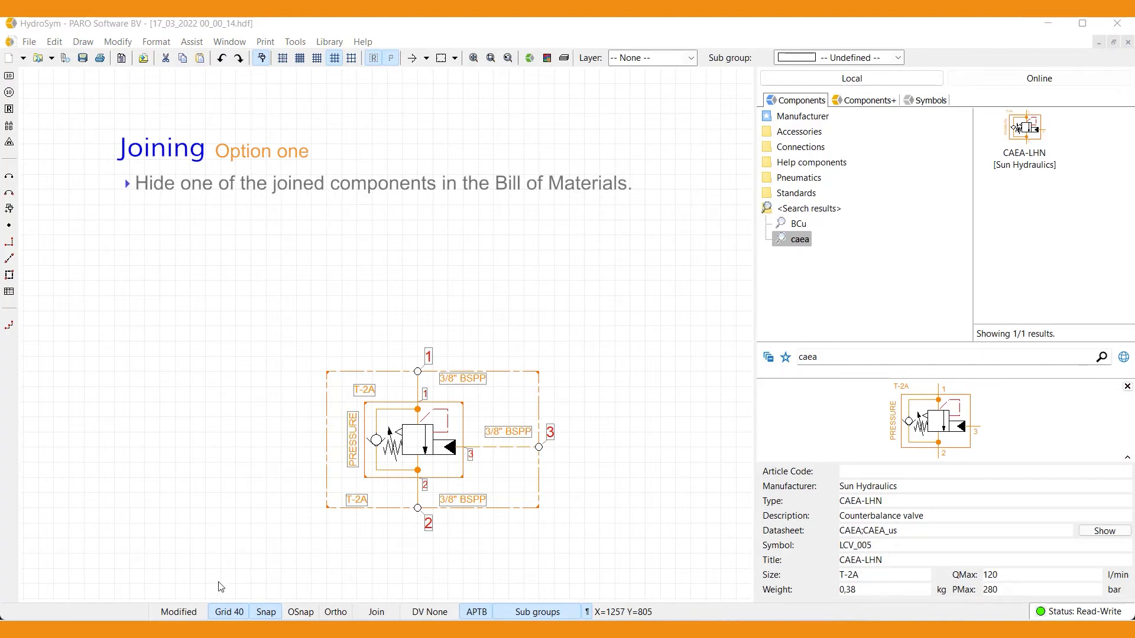
Step: Exclude the counterbalance valve inside the joined assembly from the Bill of Materials
{"action": "left_click", "coordinate": [457, 408]}
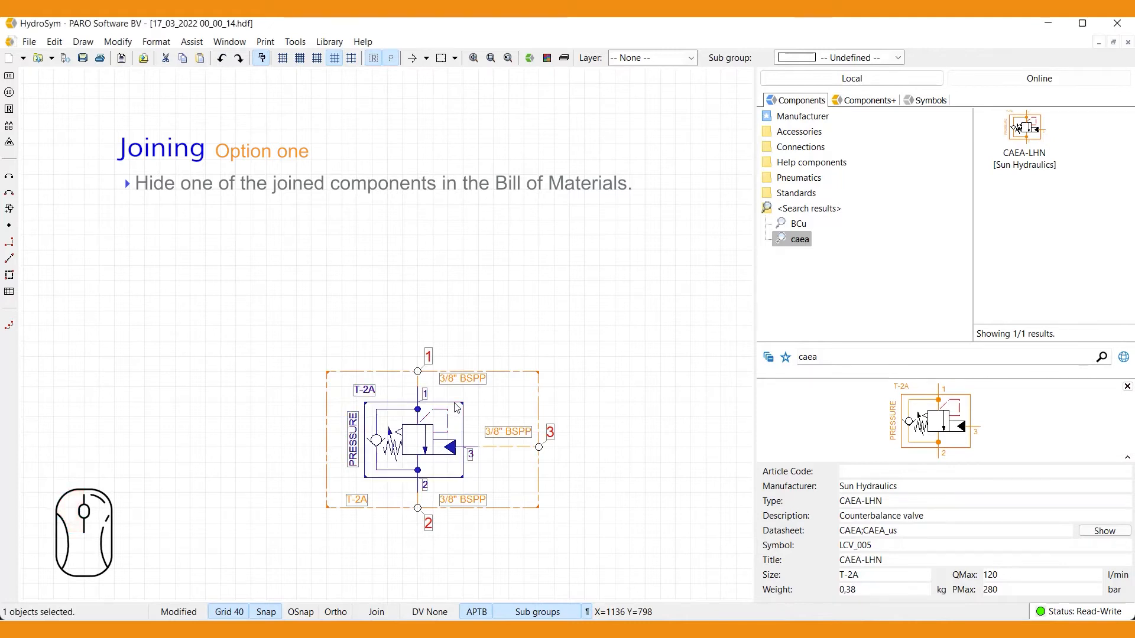
{"action": "right_click", "coordinate": [456, 408]}
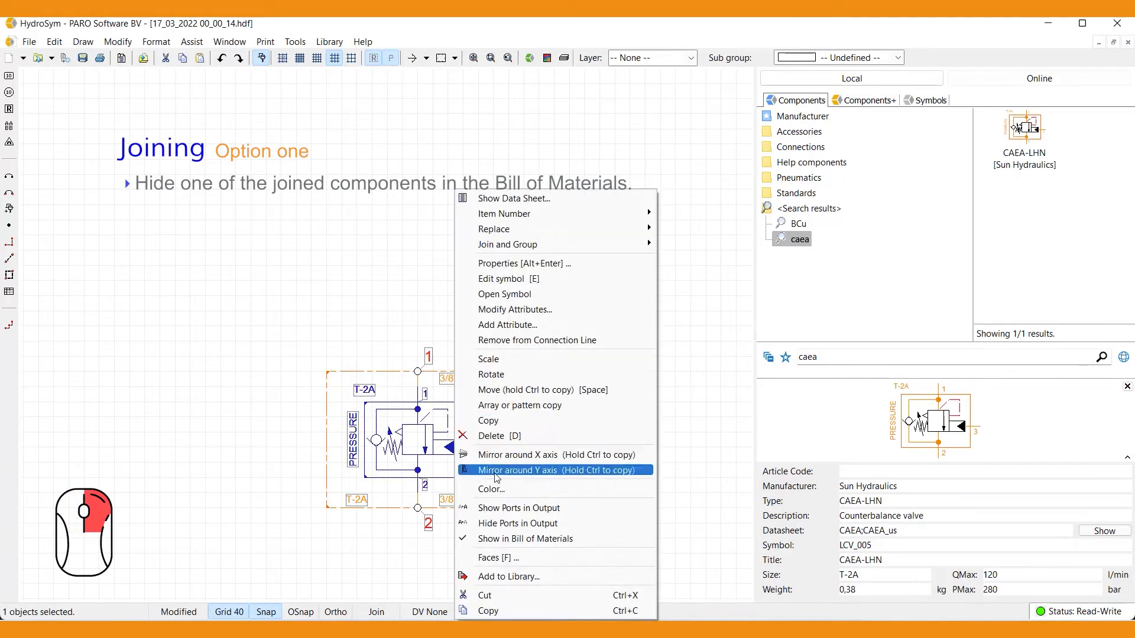
{"action": "left_click", "coordinate": [591, 540]}
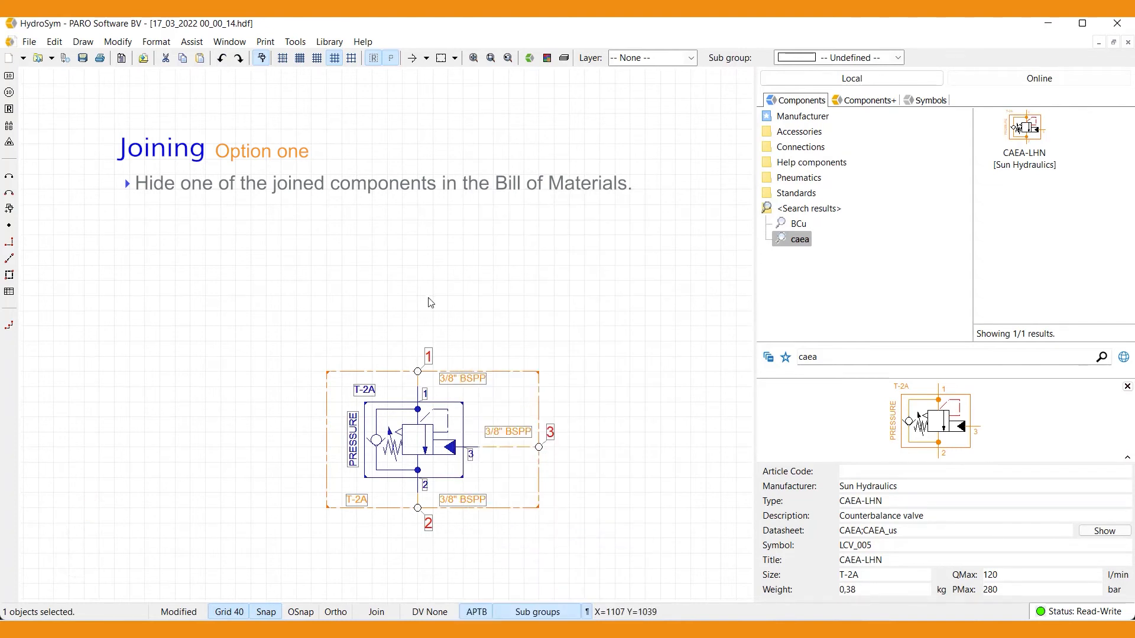
Step: Check the Bill of Materials and its list of hidden components for the counterbalance valve
{"action": "left_click", "coordinate": [192, 41]}
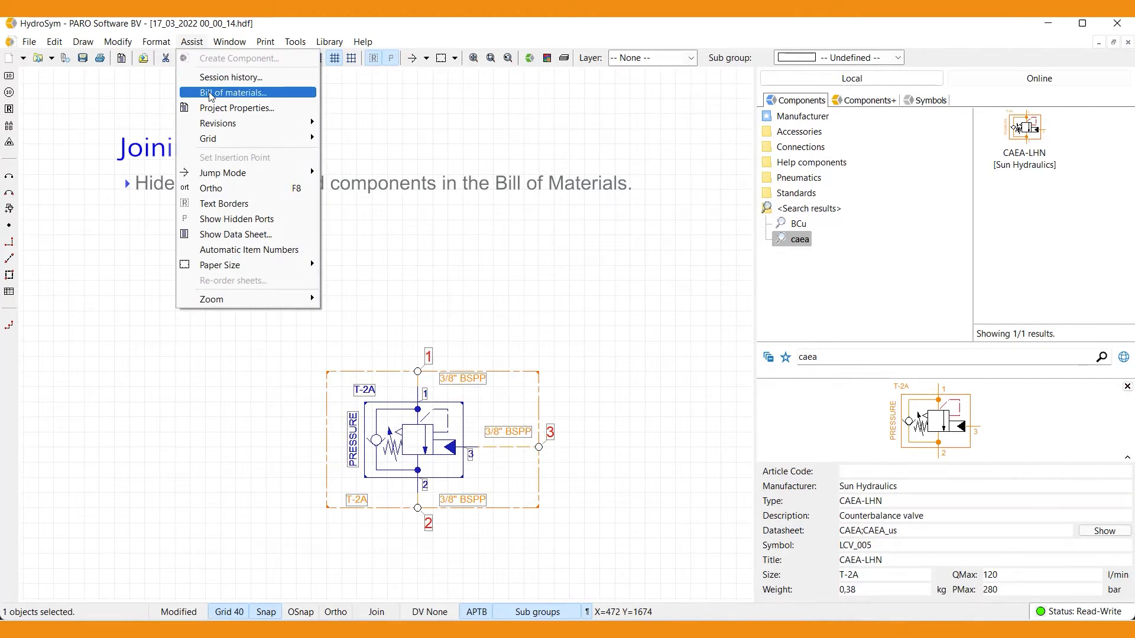
{"action": "left_click", "coordinate": [213, 93]}
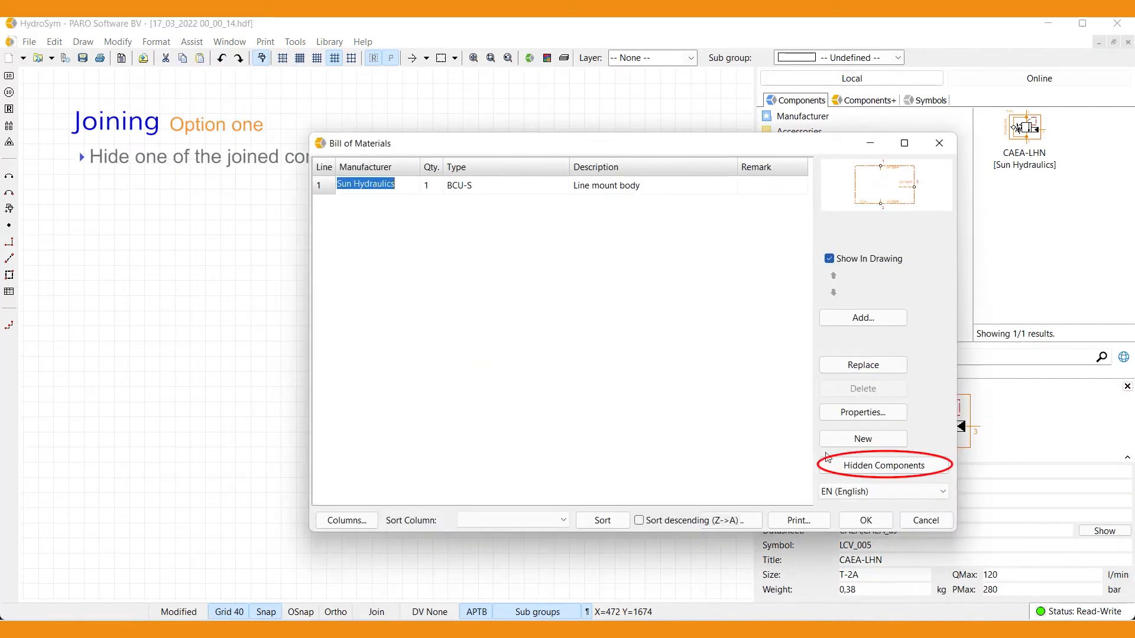
{"action": "left_click", "coordinate": [884, 466]}
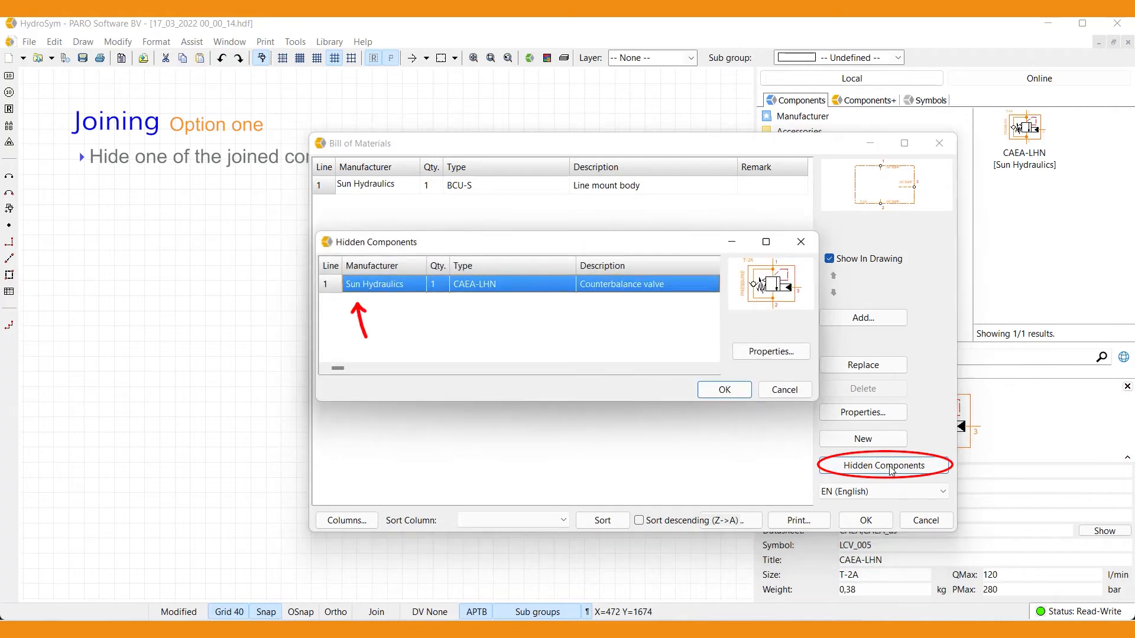
{"action": "left_click", "coordinate": [724, 389]}
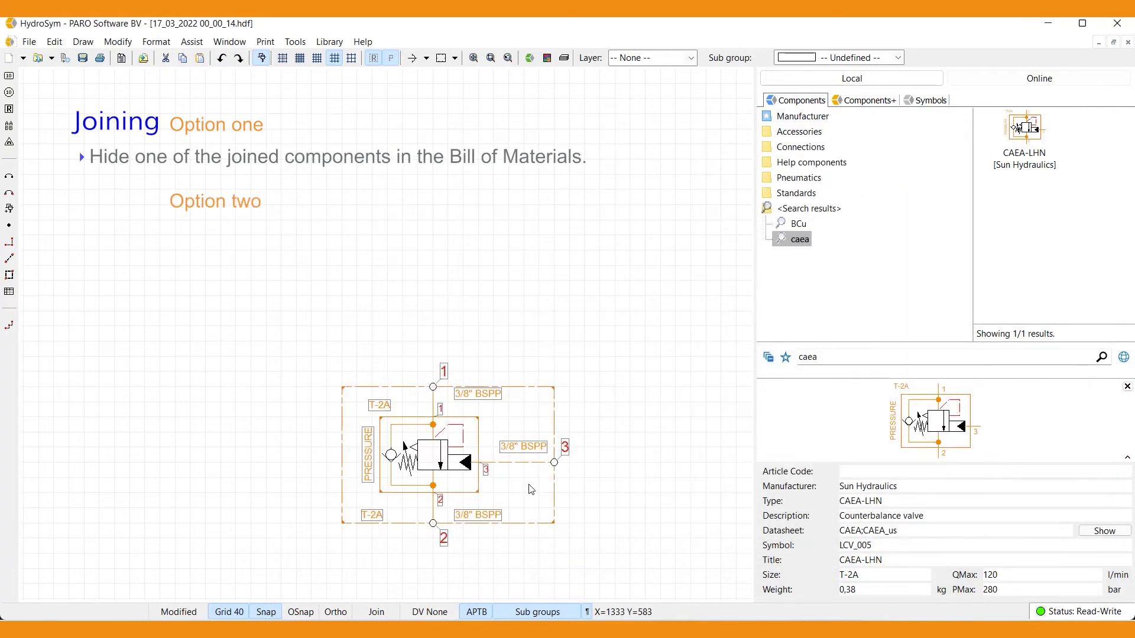
Step: Draw an I-Border around the joined assembly from X=720 Y=1000 to X=1600 Y=360
{"action": "left_click", "coordinate": [8, 325]}
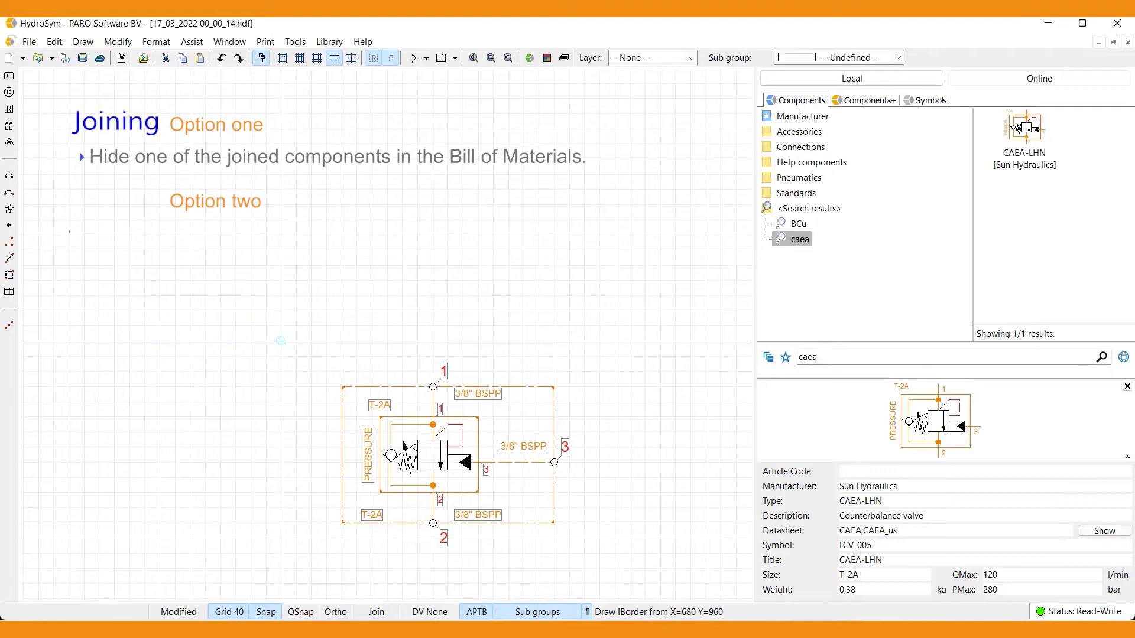
{"action": "left_click", "coordinate": [296, 326]}
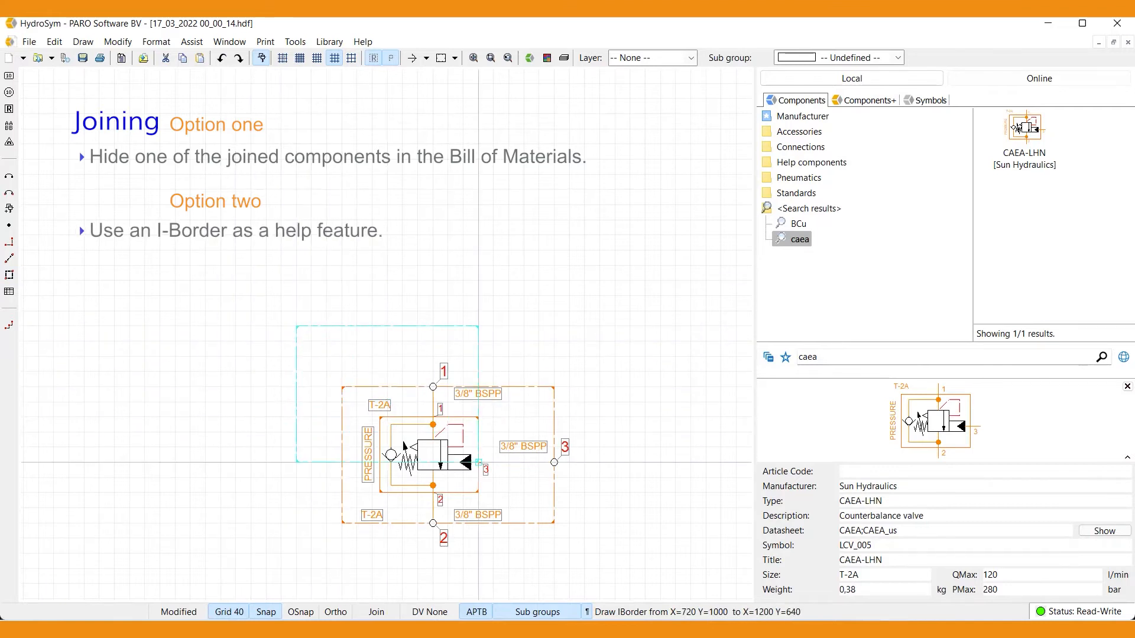
{"action": "left_click", "coordinate": [629, 568]}
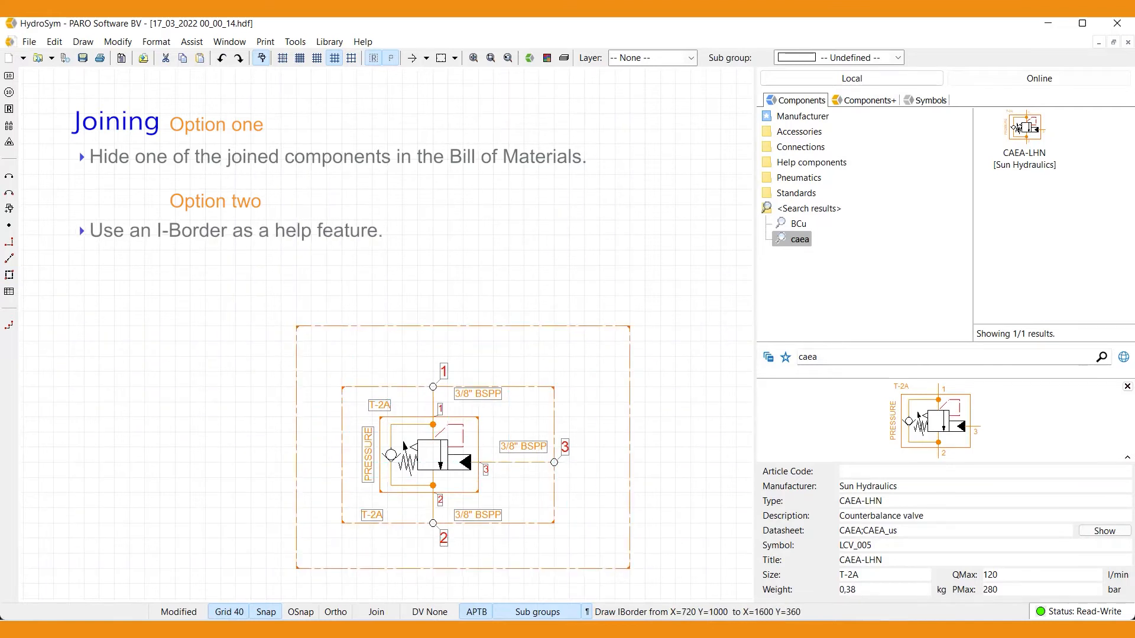
Step: Set the I-Border's manufacturer to "Sun assembly" and its type to "Demo", and enable Hide In Output
{"action": "right_click", "coordinate": [630, 568]}
{"action": "mouse_move", "coordinate": [679, 256]}
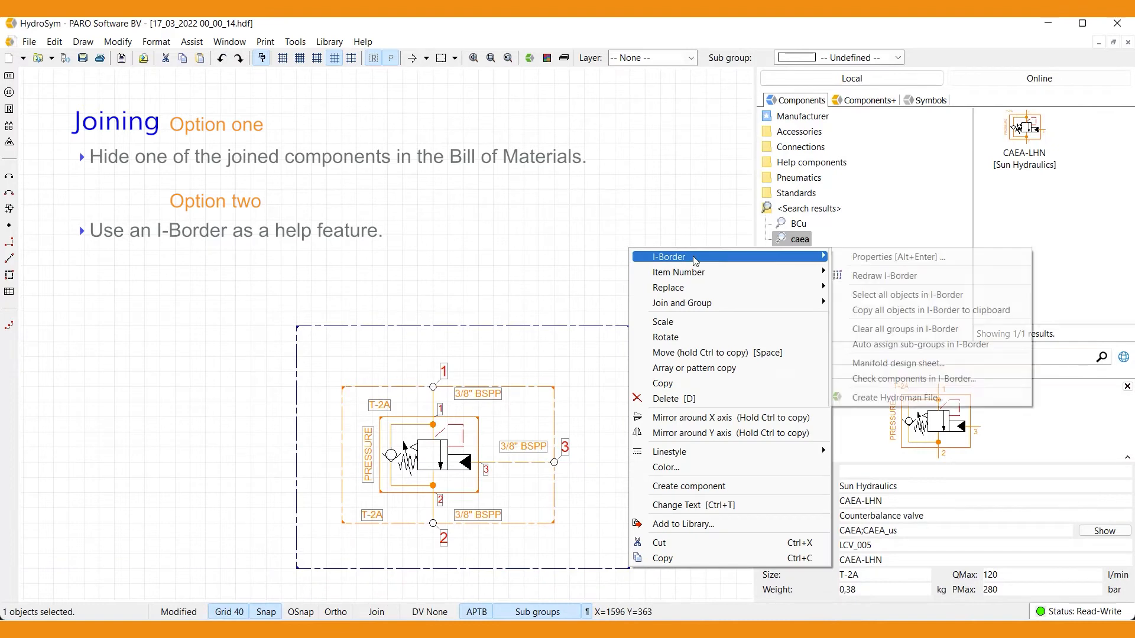
{"action": "left_click", "coordinate": [862, 257]}
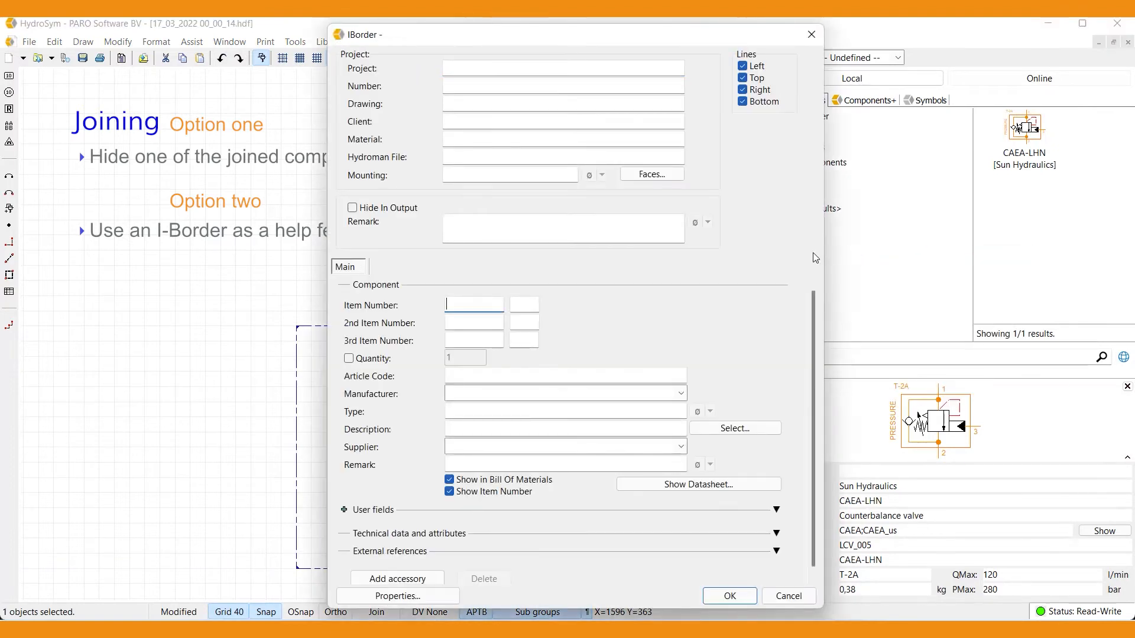
{"action": "left_click", "coordinate": [496, 390]}
{"action": "type", "text": "Sun assembly"}
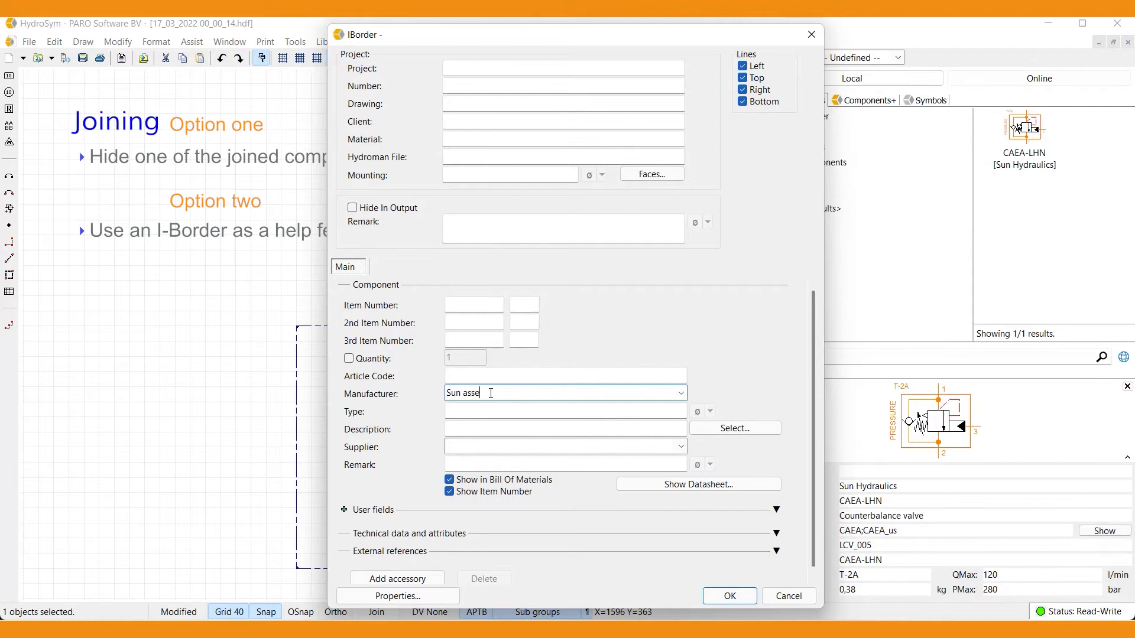
{"action": "left_click", "coordinate": [493, 409]}
{"action": "type", "text": "Demo"}
{"action": "key", "text": "Tab"}
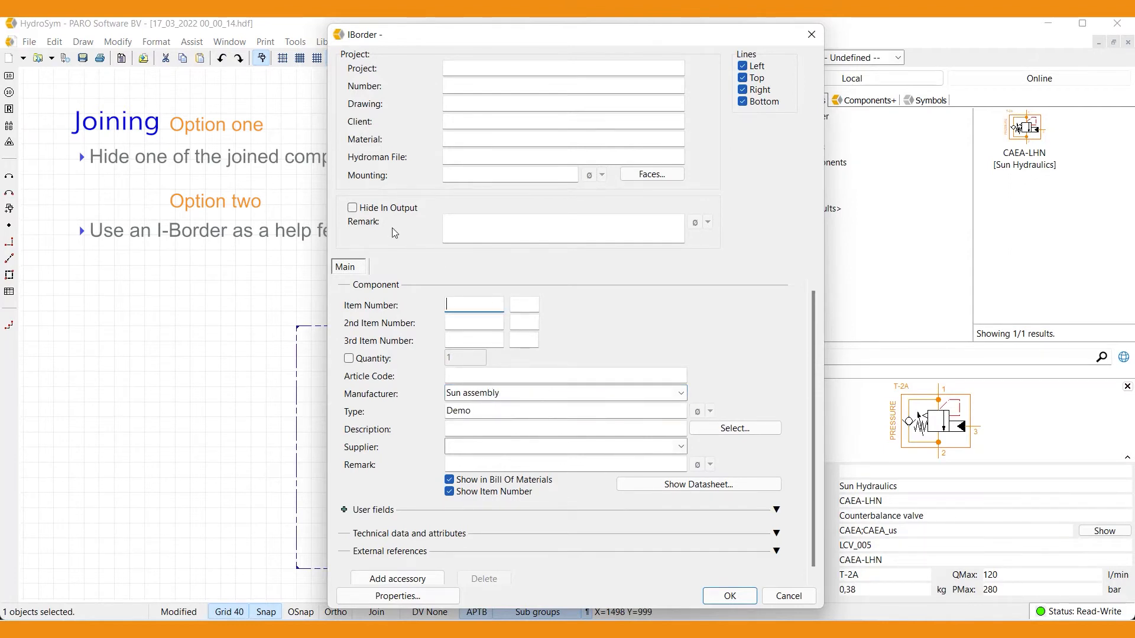
{"action": "left_click", "coordinate": [353, 208]}
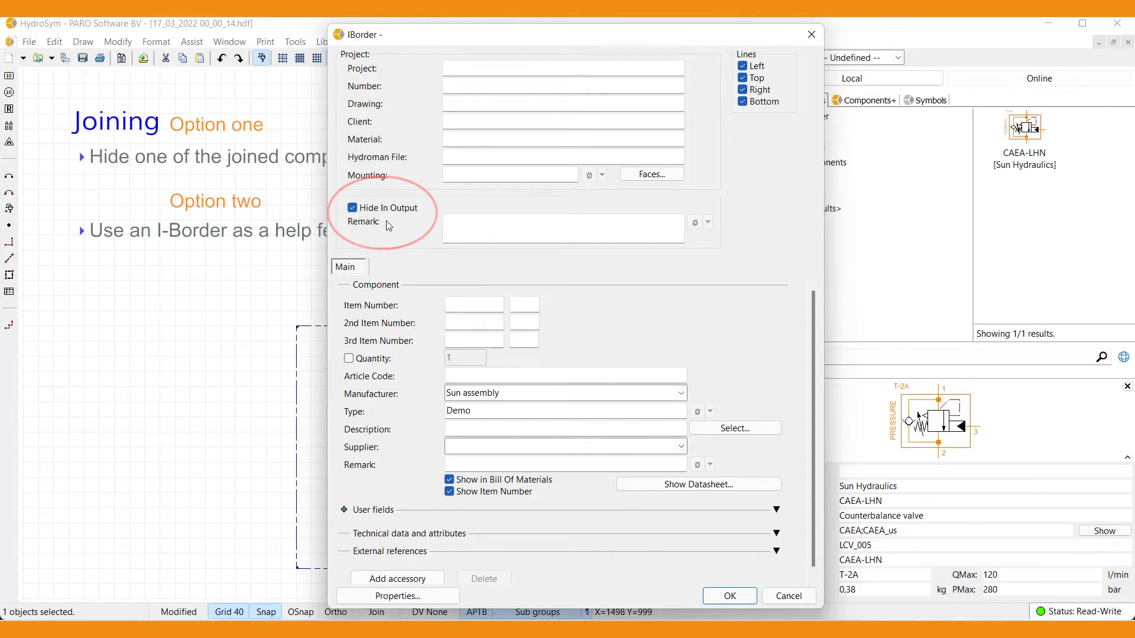
{"action": "left_click", "coordinate": [730, 596]}
Step: Exclude both joined components inside the I-Border from the Bill of Materials
{"action": "left_click_drag", "start_coordinate": [605, 551], "coordinate": [332, 358]}
{"action": "right_click", "coordinate": [333, 360]}
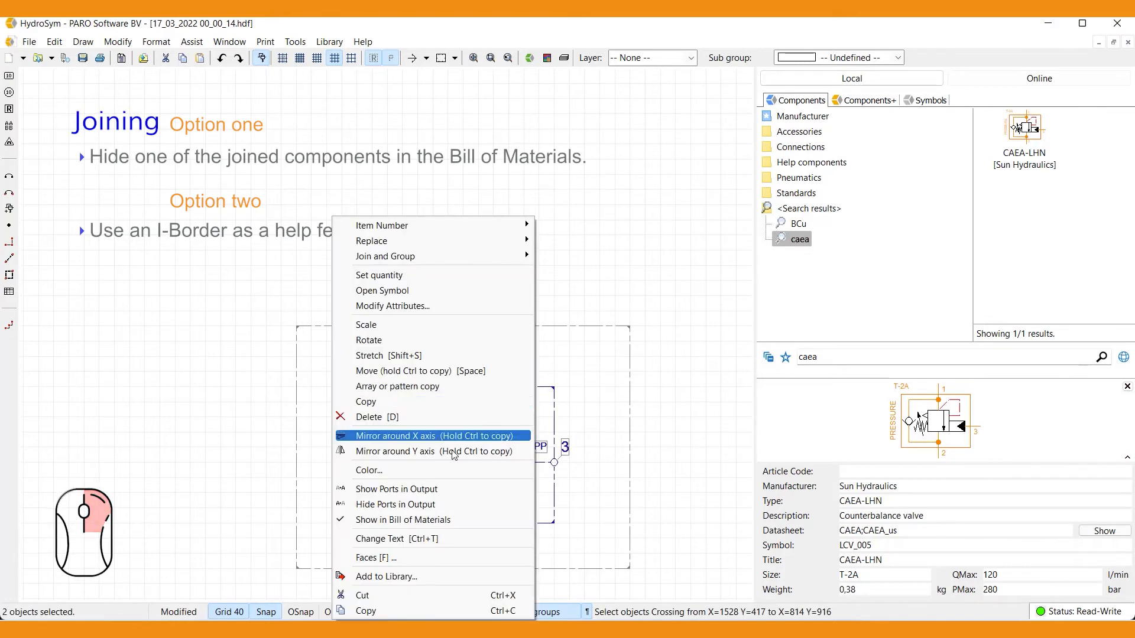
{"action": "left_click", "coordinate": [485, 523]}
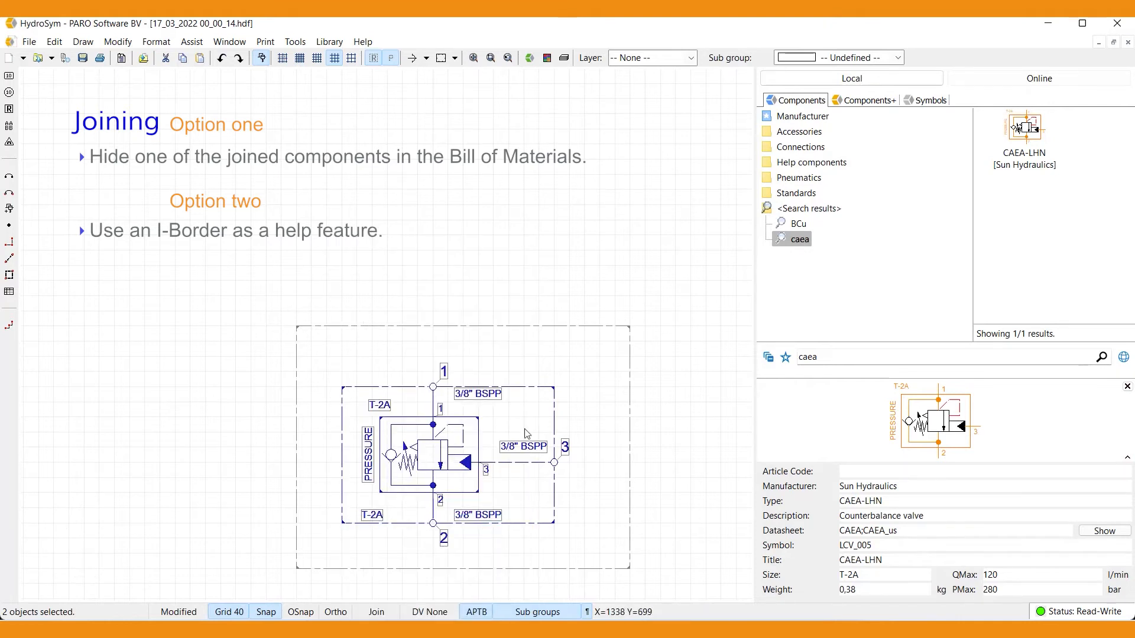
Step: Examine the Bill of Materials for the I-Border assembly and open its list of hidden components
{"action": "left_click", "coordinate": [192, 41]}
{"action": "left_click", "coordinate": [223, 92]}
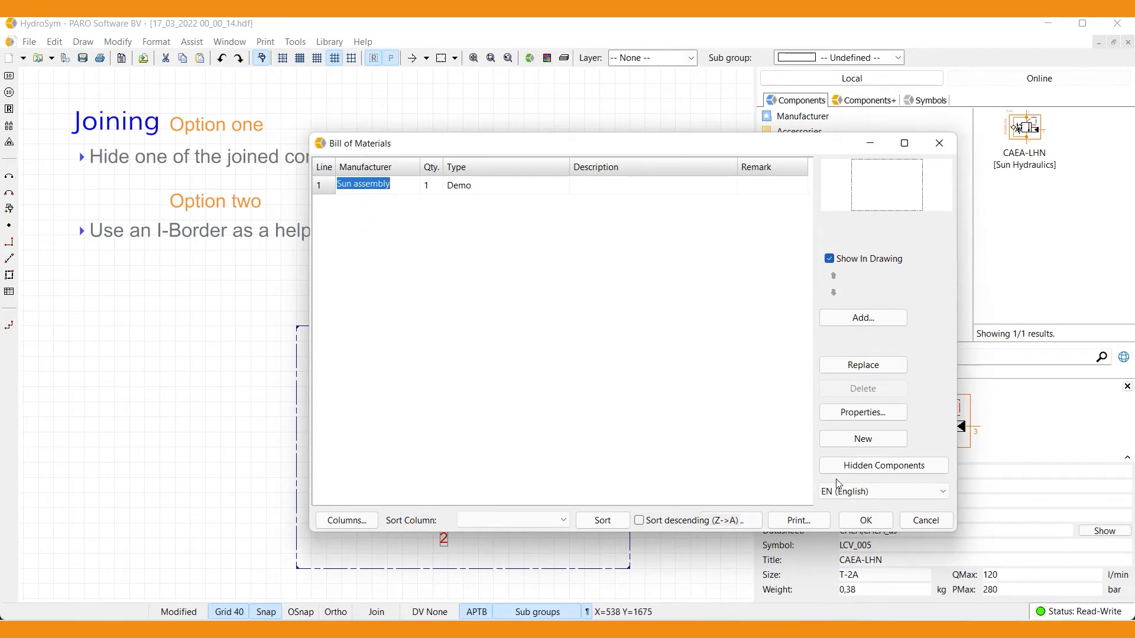
{"action": "left_click", "coordinate": [862, 470]}
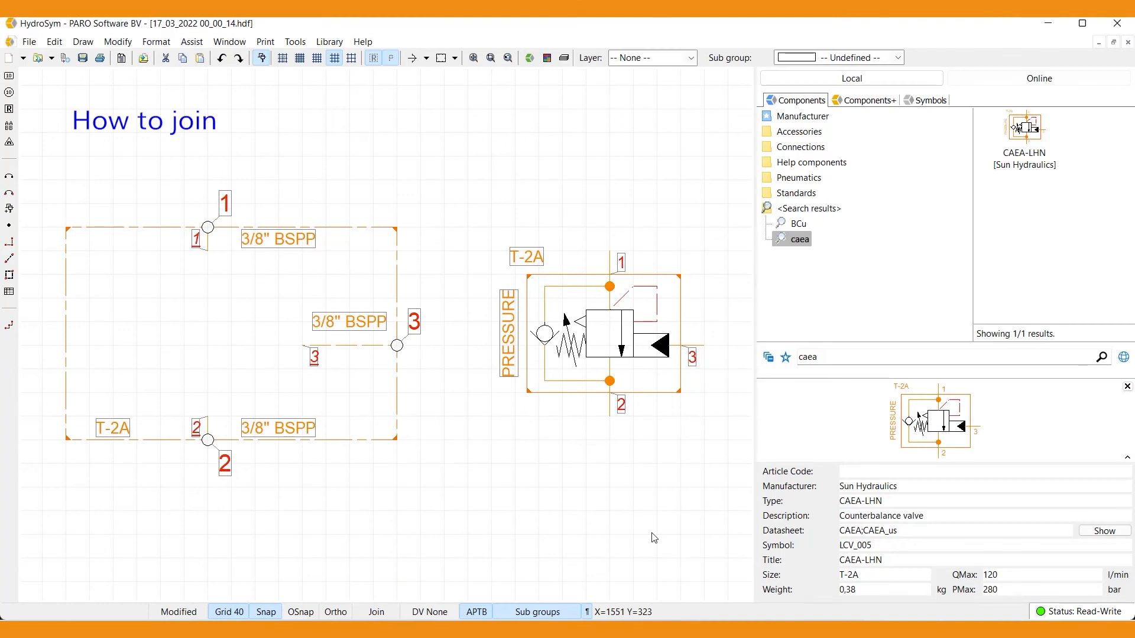
Step: Join the separate valve symbol to the line mount body by matching their number 1 ports with Join Symbols
{"action": "left_click", "coordinate": [198, 246]}
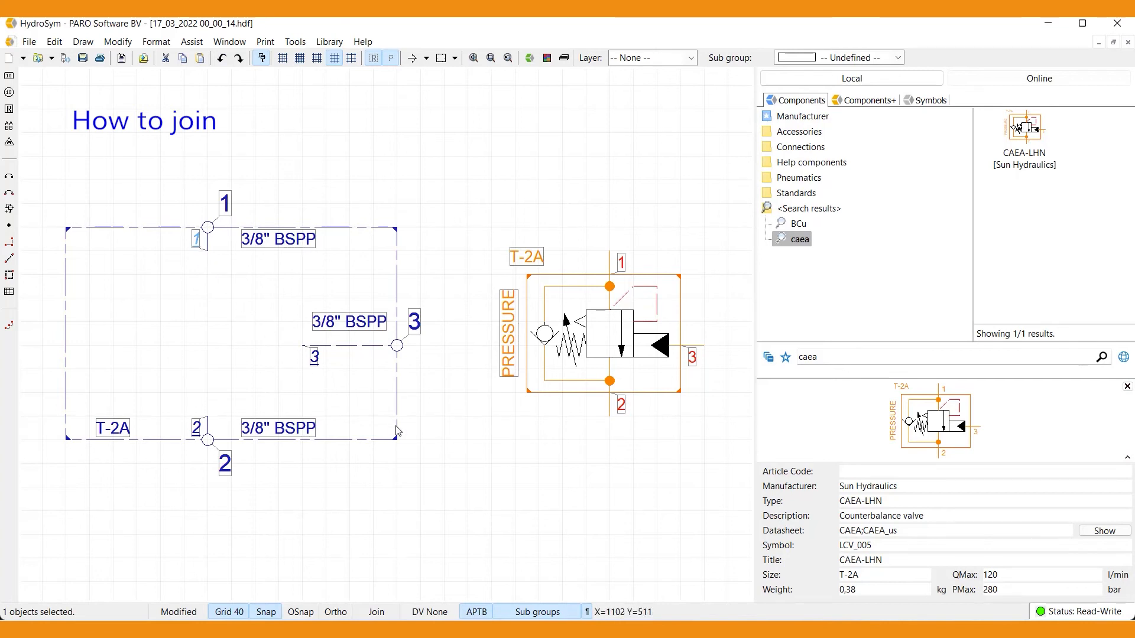
{"action": "left_click", "coordinate": [624, 263], "text": "shift"}
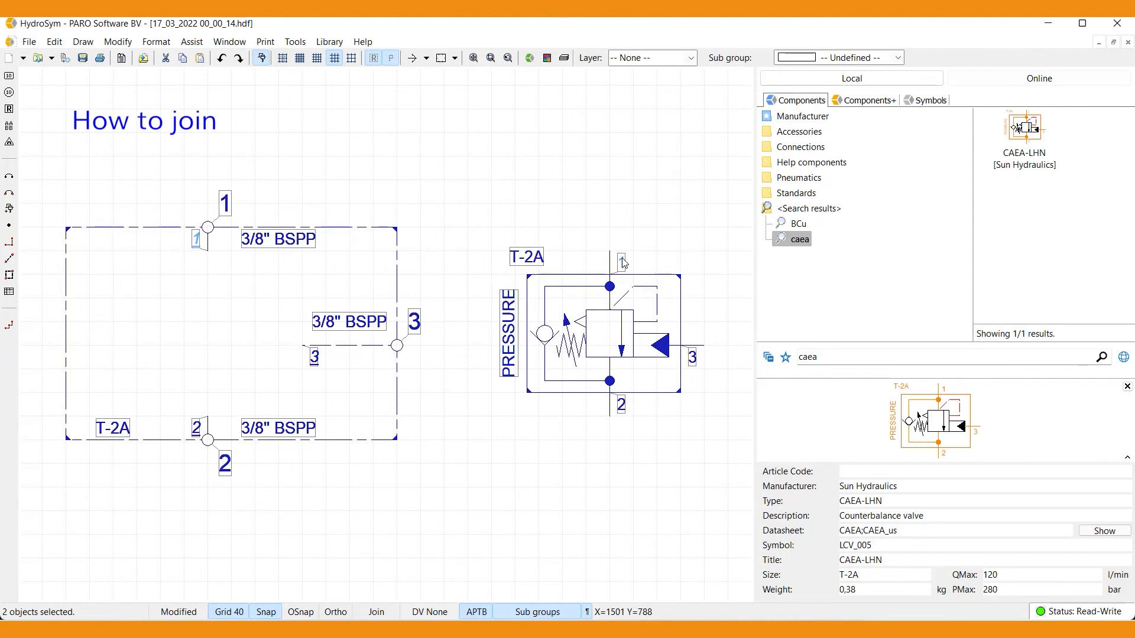
{"action": "right_click", "coordinate": [624, 262]}
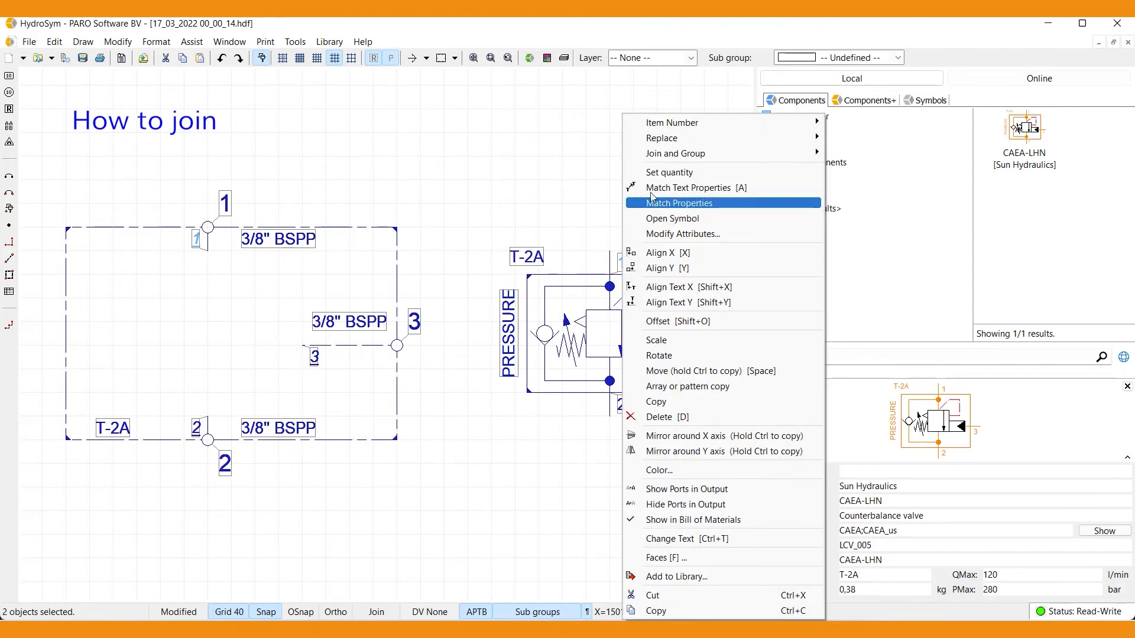
{"action": "mouse_move", "coordinate": [685, 157]}
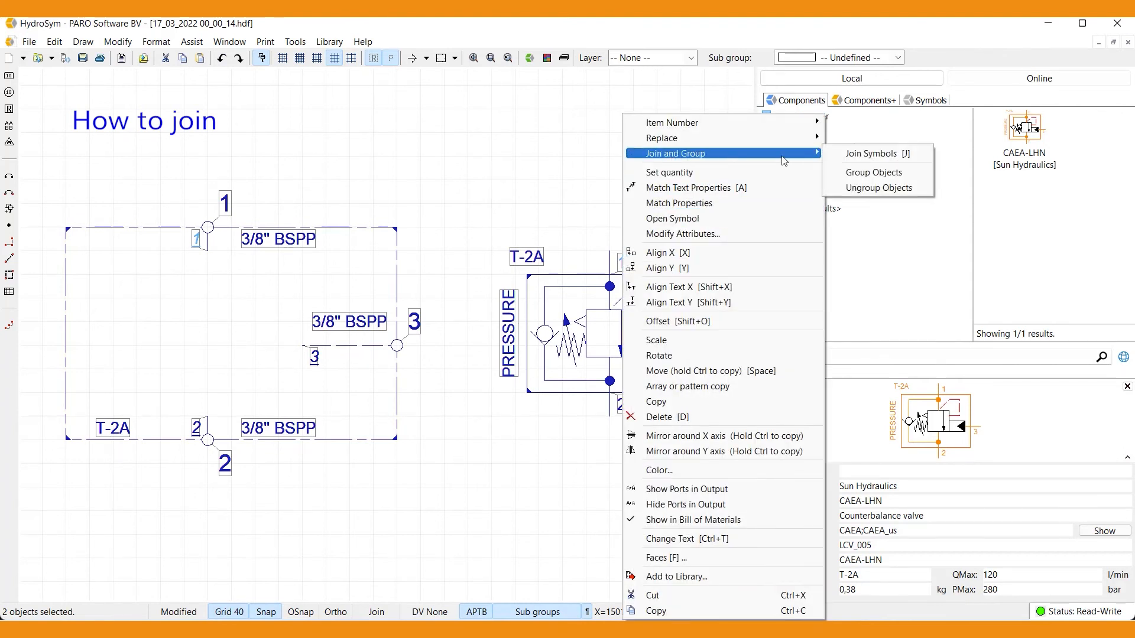
{"action": "key", "text": "j"}
{"action": "left_click", "coordinate": [859, 155]}
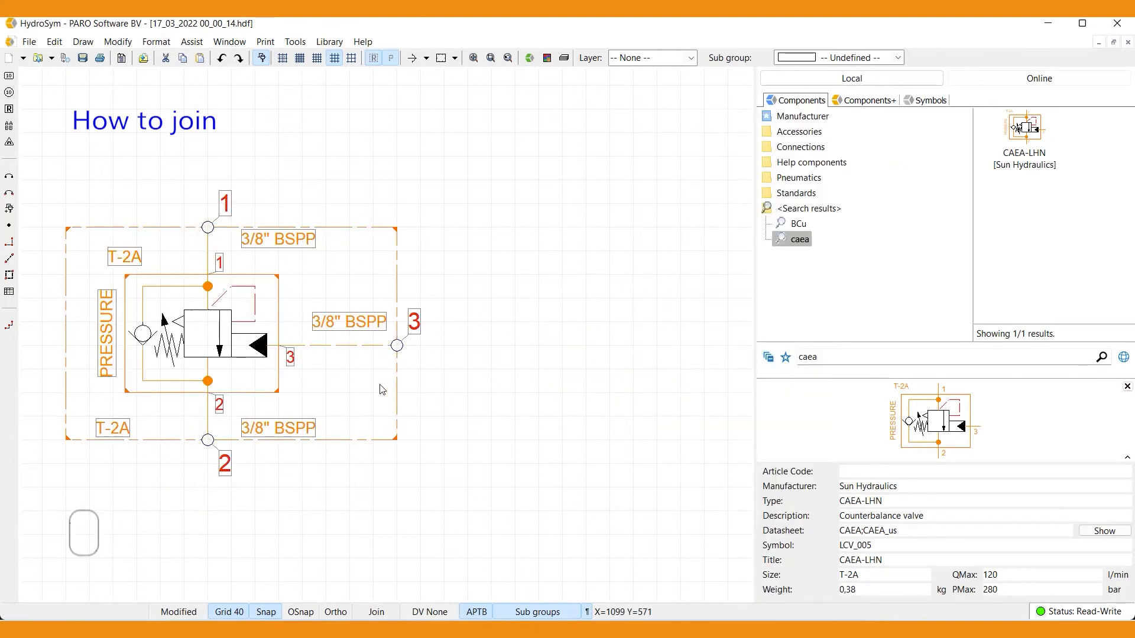
Step: Unjoin the counterbalance valve from the line mount body and place it separately beside the body
{"action": "left_click", "coordinate": [270, 281]}
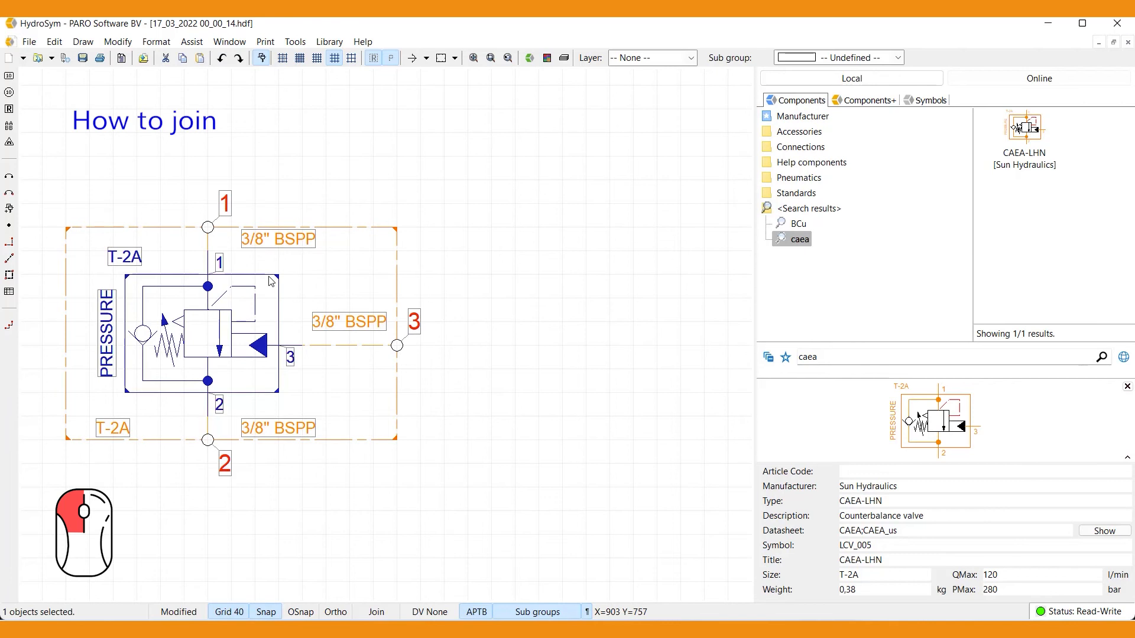
{"action": "right_click", "coordinate": [270, 282]}
{"action": "mouse_move", "coordinate": [347, 248]}
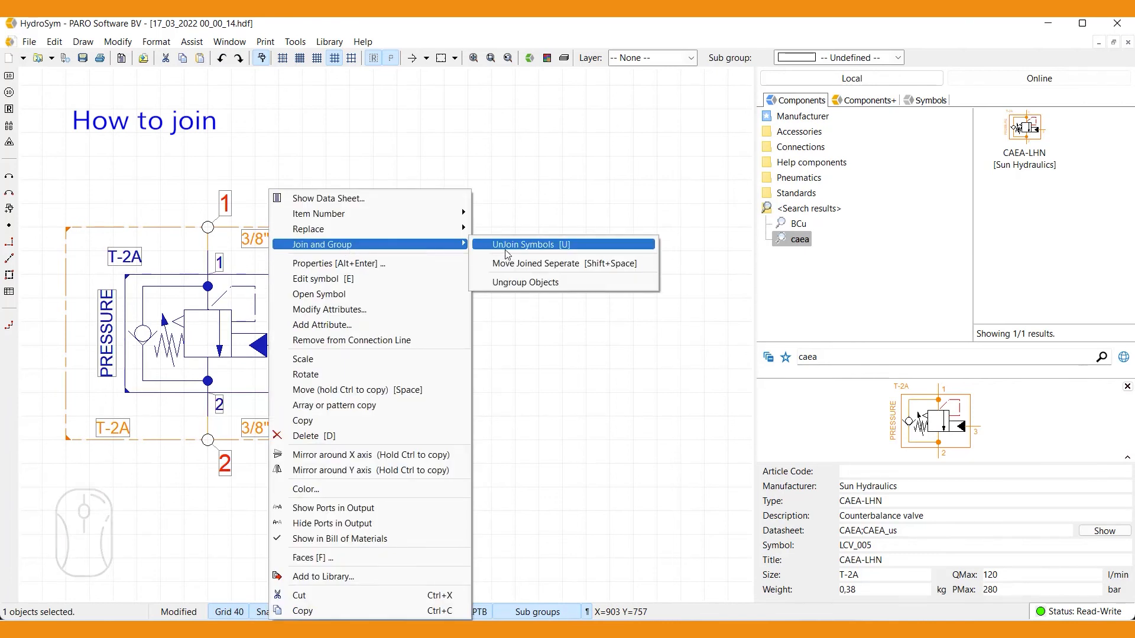
{"action": "key", "text": "u"}
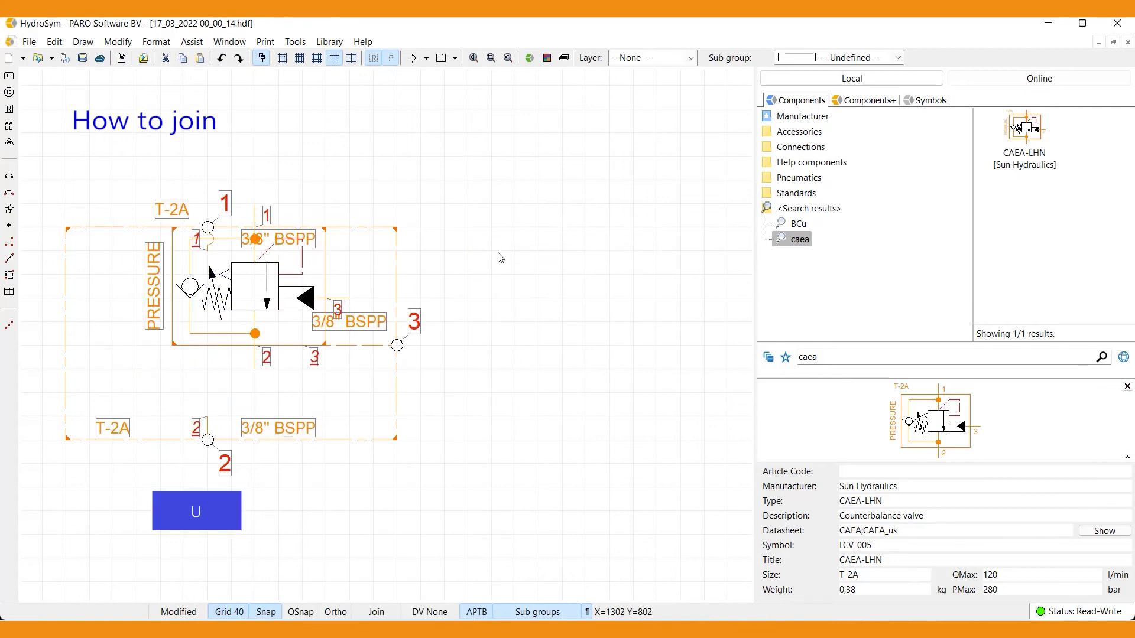
{"action": "left_click", "coordinate": [586, 407]}
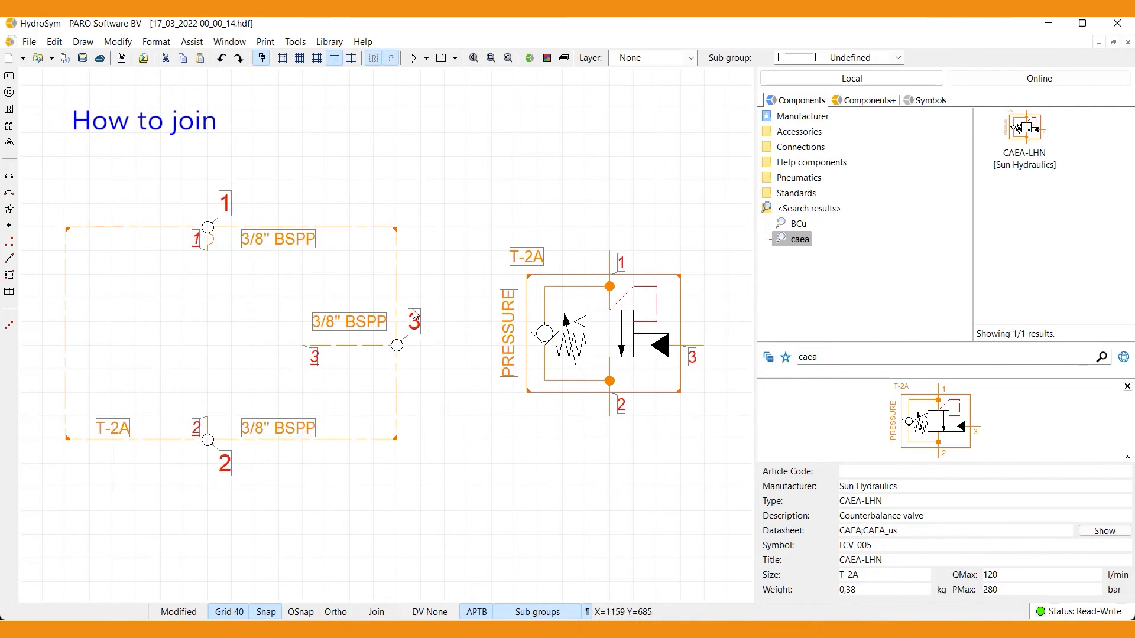
Step: Try to join the separated valve and line mount body with Join Symbols
{"action": "left_click_drag", "start_coordinate": [50, 181], "coordinate": [726, 555]}
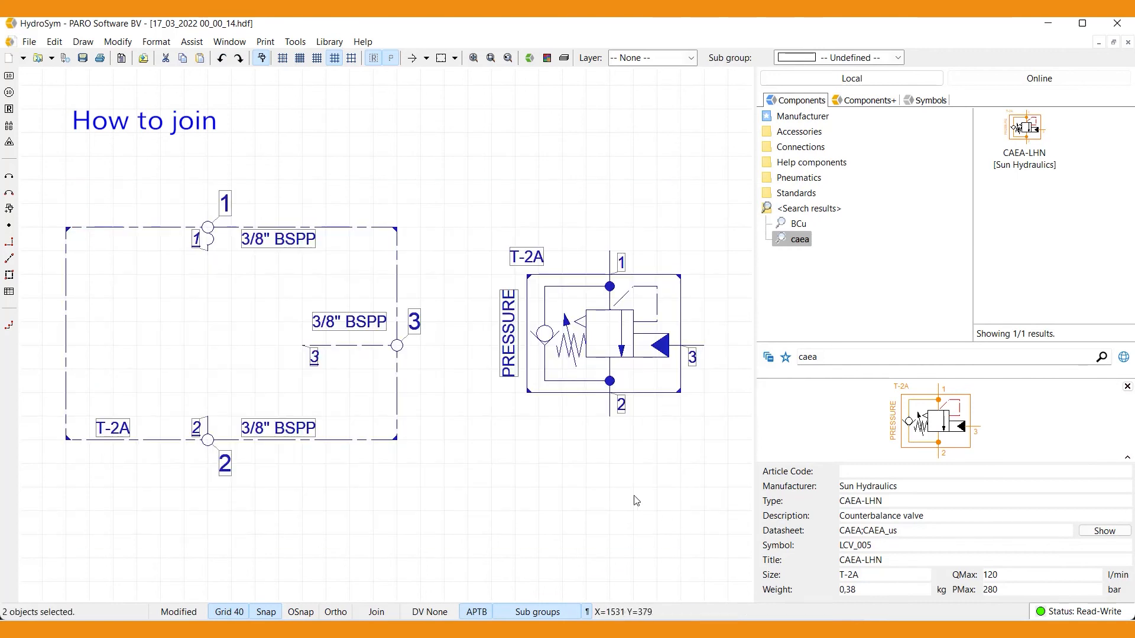
{"action": "right_click", "coordinate": [555, 417]}
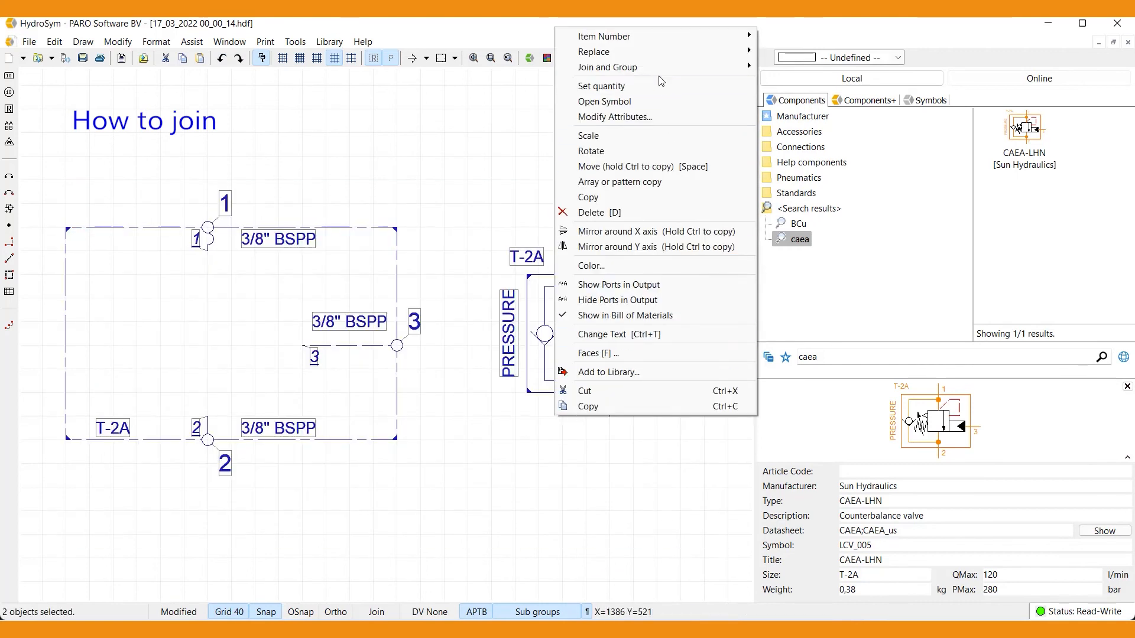
{"action": "mouse_move", "coordinate": [733, 67]}
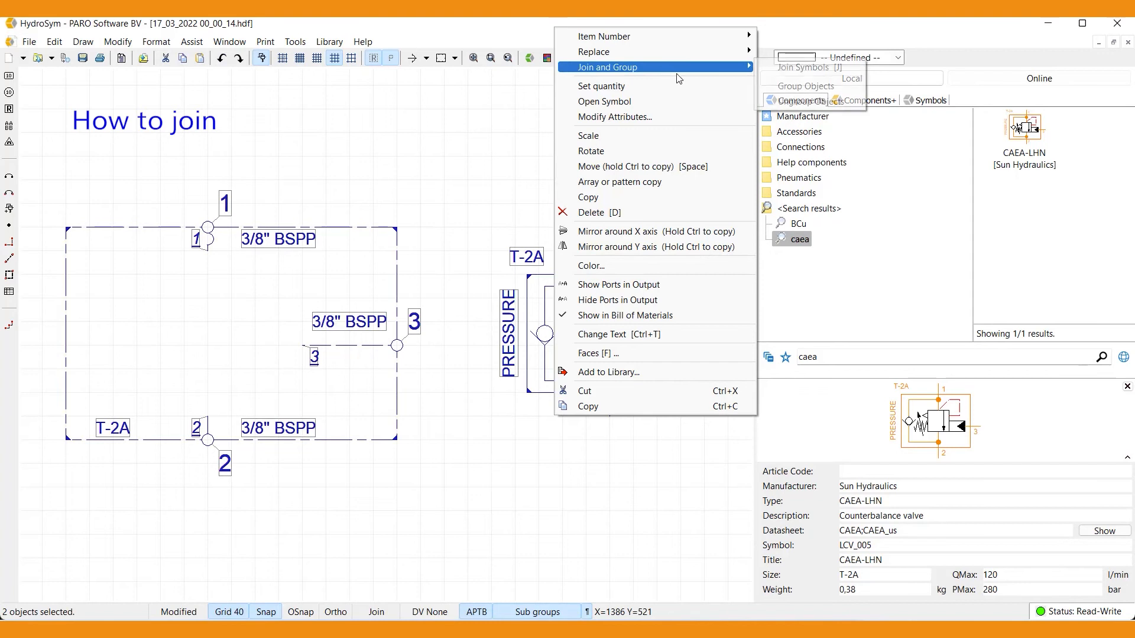
{"action": "left_click", "coordinate": [790, 68]}
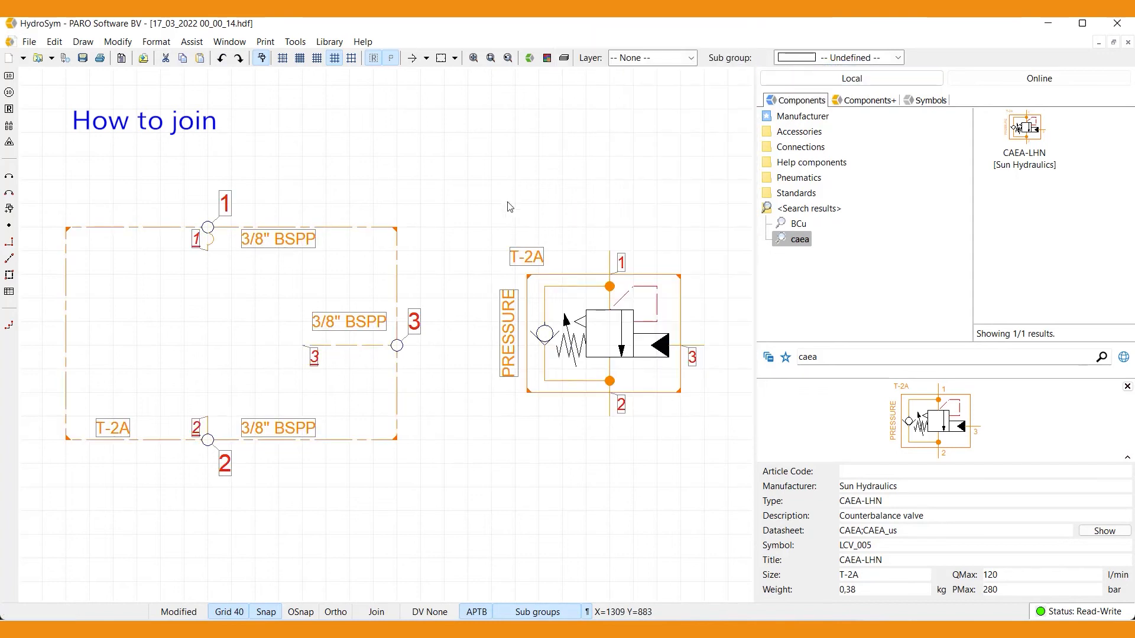
{"action": "left_click", "coordinate": [408, 237]}
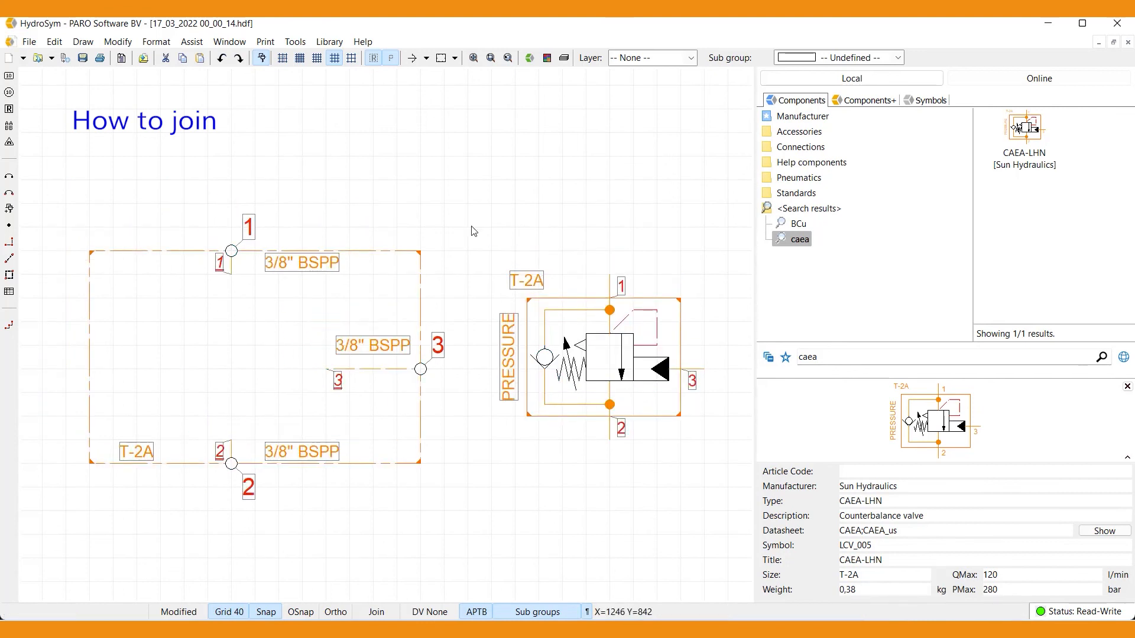
Step: Enable the automatic Join function and move the valve into the line mount body so their matching ports join
{"action": "left_click", "coordinate": [396, 615]}
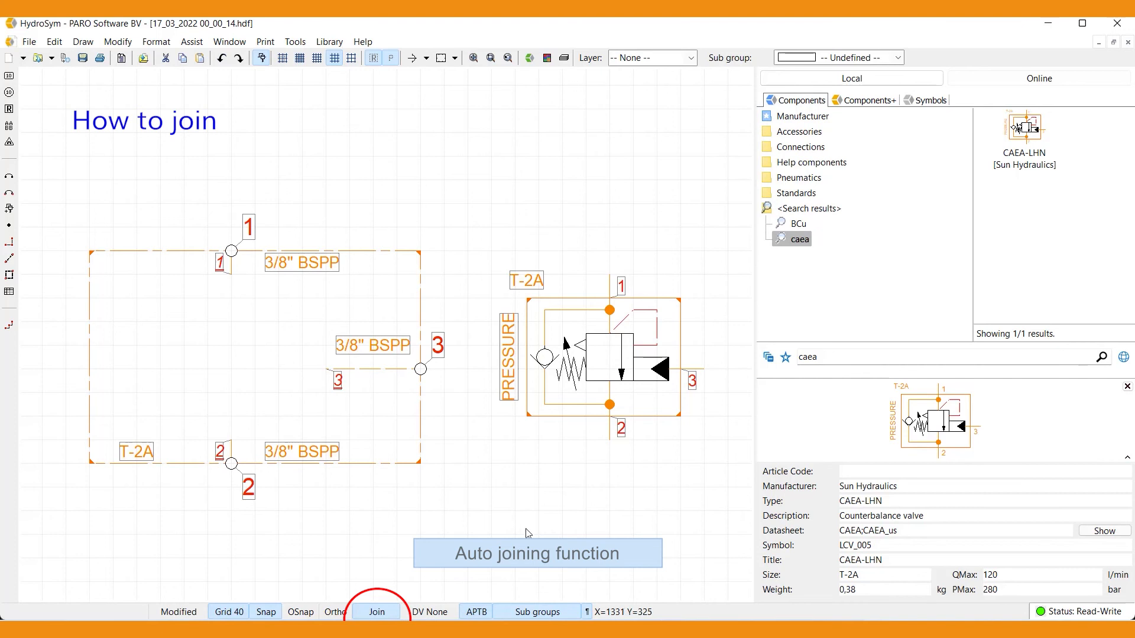
{"action": "left_click", "coordinate": [617, 302]}
{"action": "left_click_drag", "start_coordinate": [617, 301], "coordinate": [220, 291]}
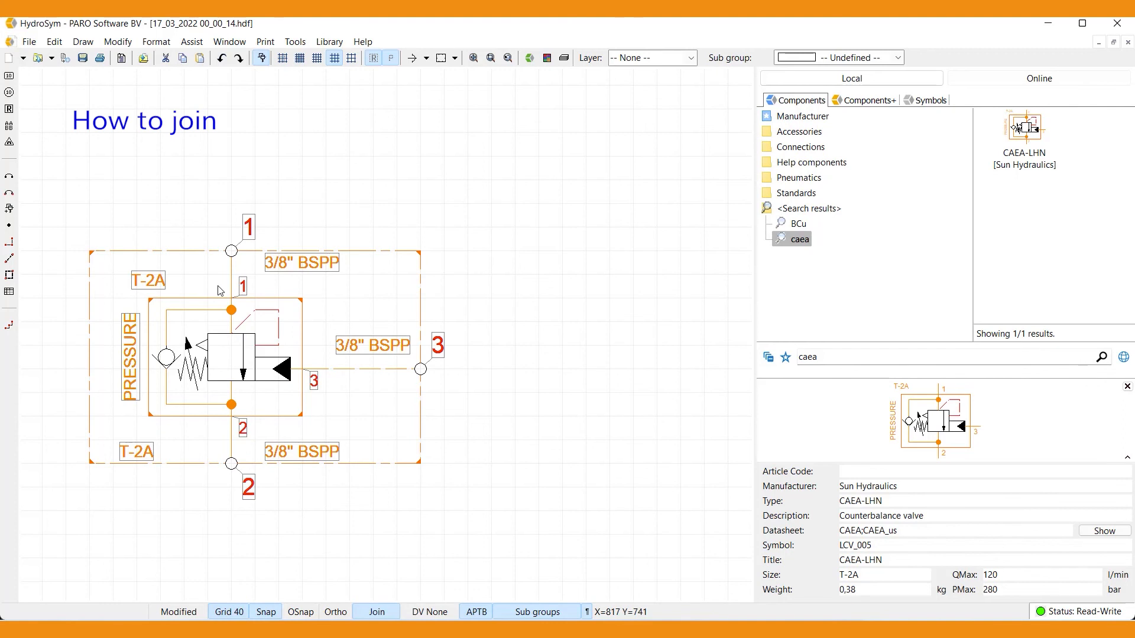
Step: Replace the joined valve with the Winner Hydraulics CA-2A-3C-H-L from the list of components using the same symbol
{"action": "left_click", "coordinate": [189, 303]}
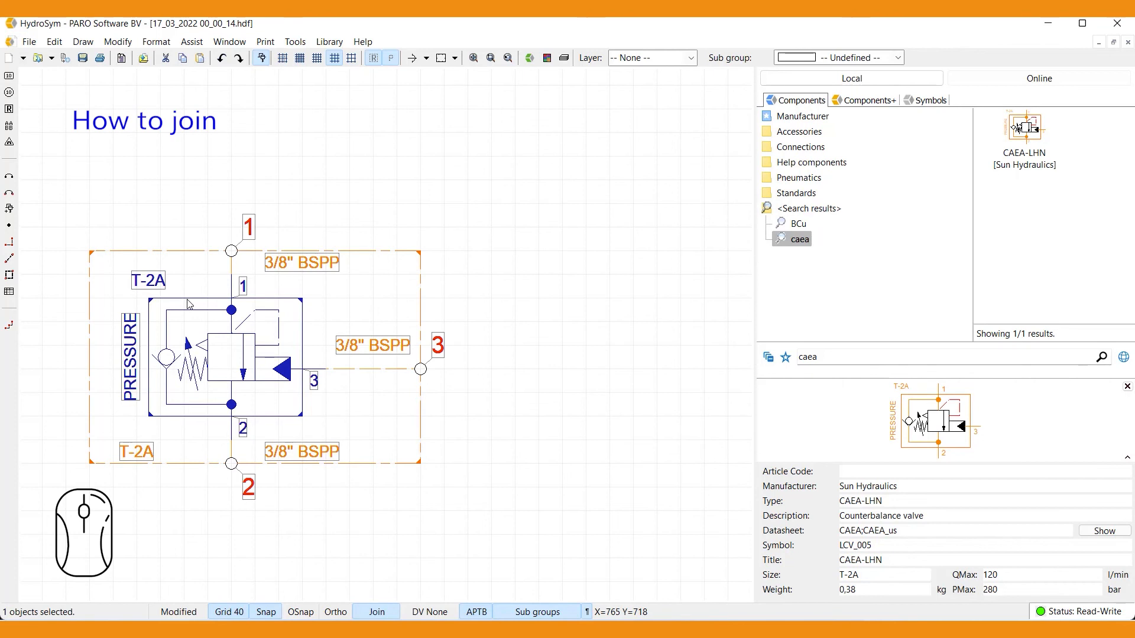
{"action": "right_click", "coordinate": [190, 304]}
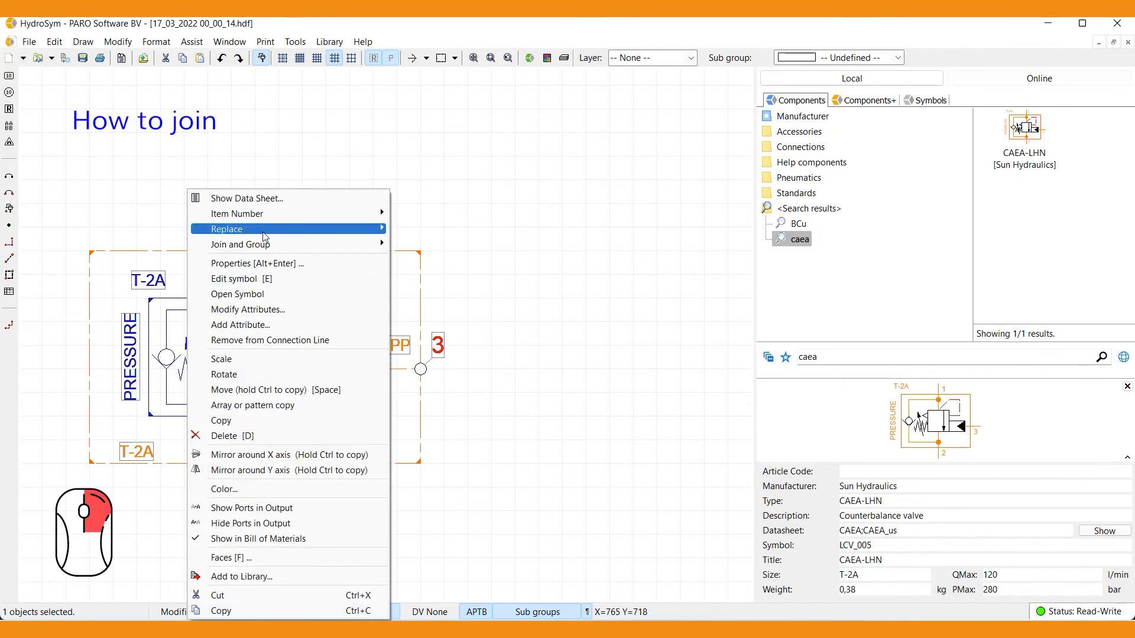
{"action": "mouse_move", "coordinate": [264, 236]}
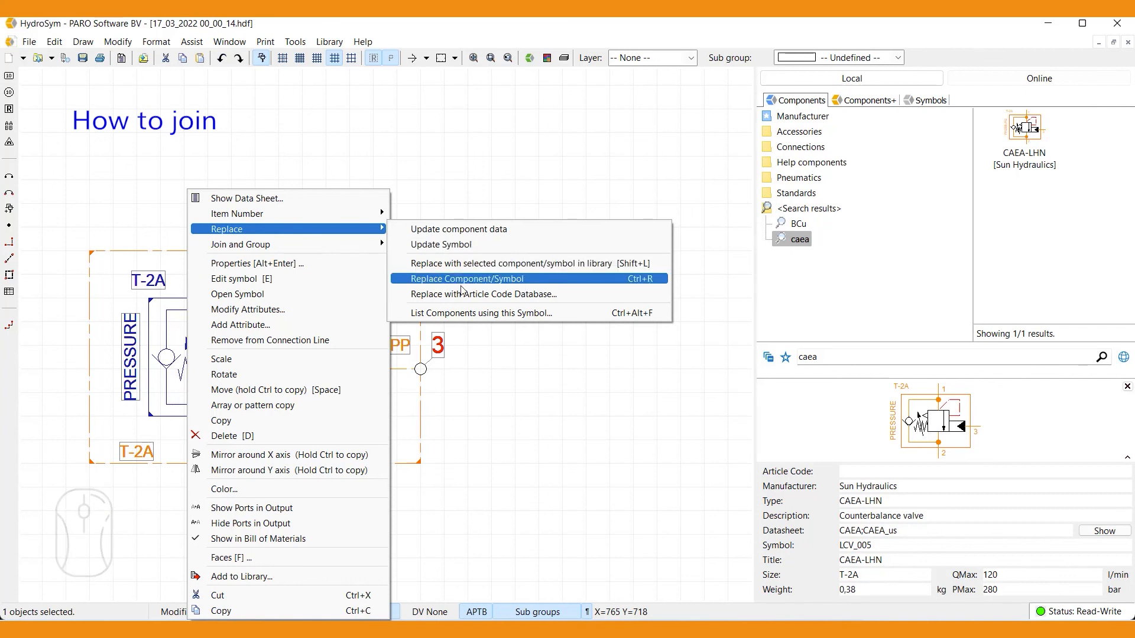
{"action": "left_click", "coordinate": [577, 315]}
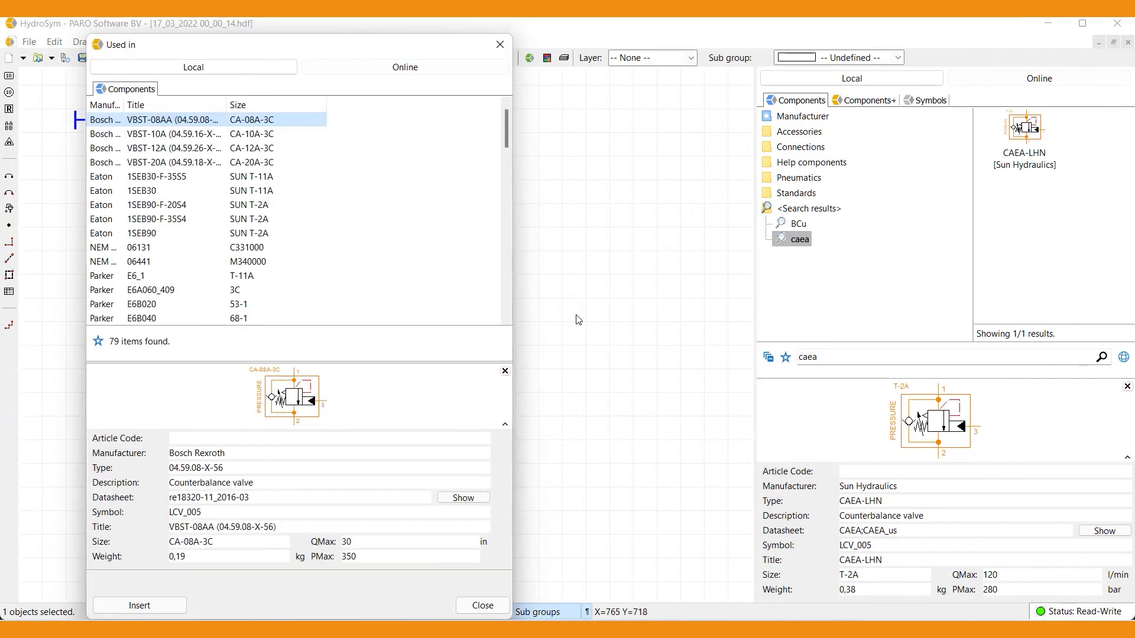
{"action": "scroll", "coordinate": [114, 173], "scroll_direction": "down", "scroll_amount": 12}
{"action": "left_click", "coordinate": [119, 207]}
{"action": "left_click", "coordinate": [166, 222]}
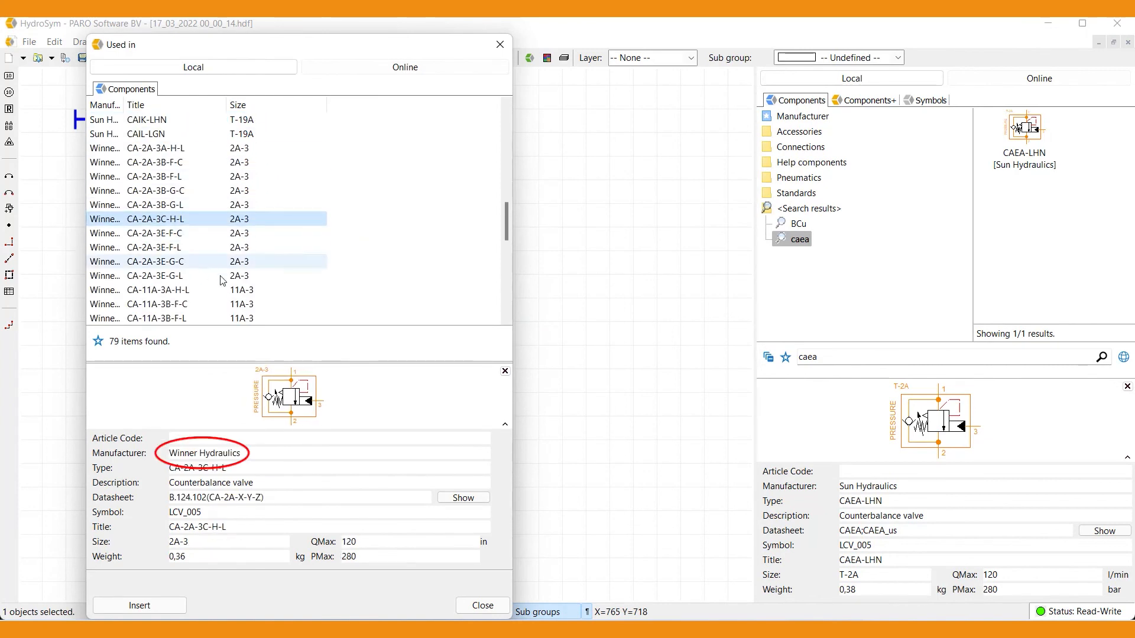
{"action": "left_click", "coordinate": [139, 605]}
Step: Check the replaced valve's line in the Bill of Materials and close the list
{"action": "left_click", "coordinate": [192, 41]}
{"action": "left_click", "coordinate": [210, 92]}
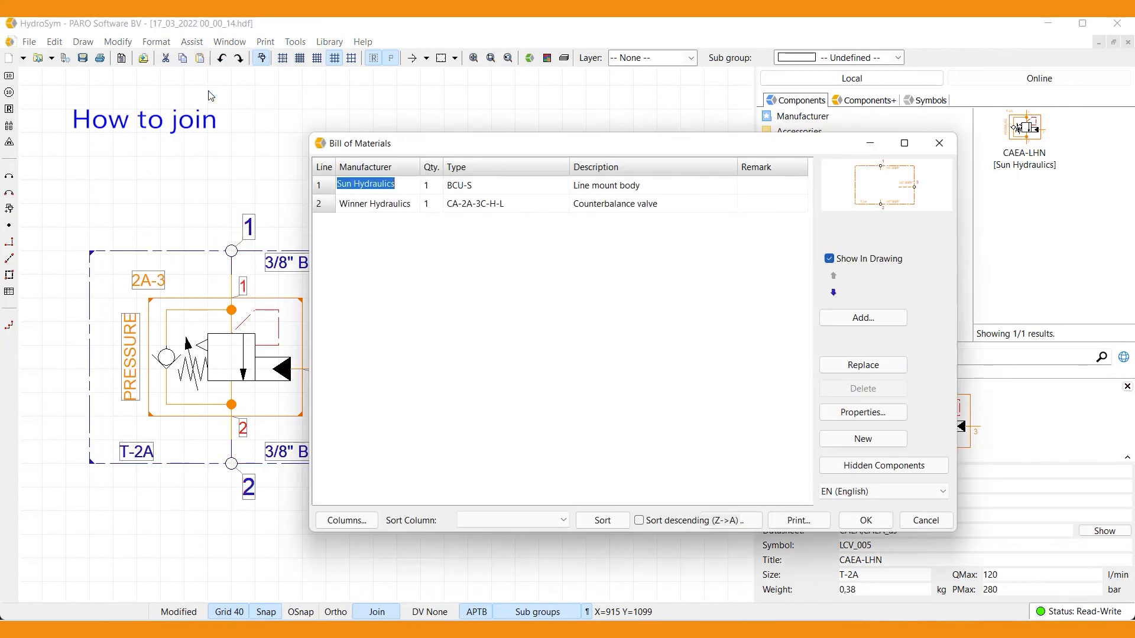
{"action": "left_click", "coordinate": [386, 203]}
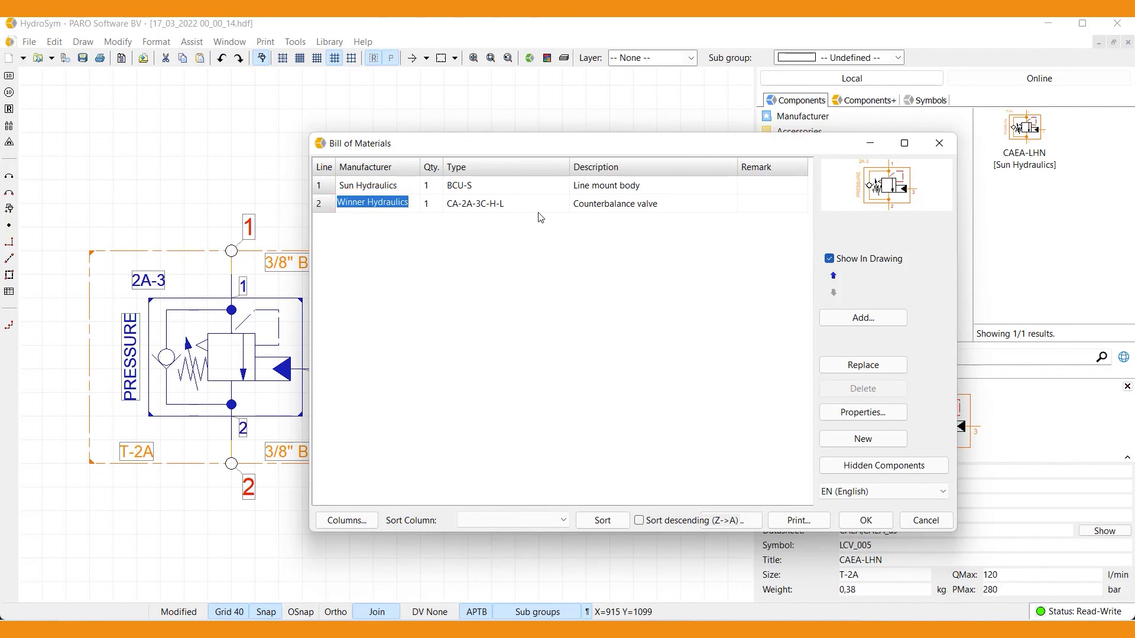
{"action": "left_click", "coordinate": [866, 520]}
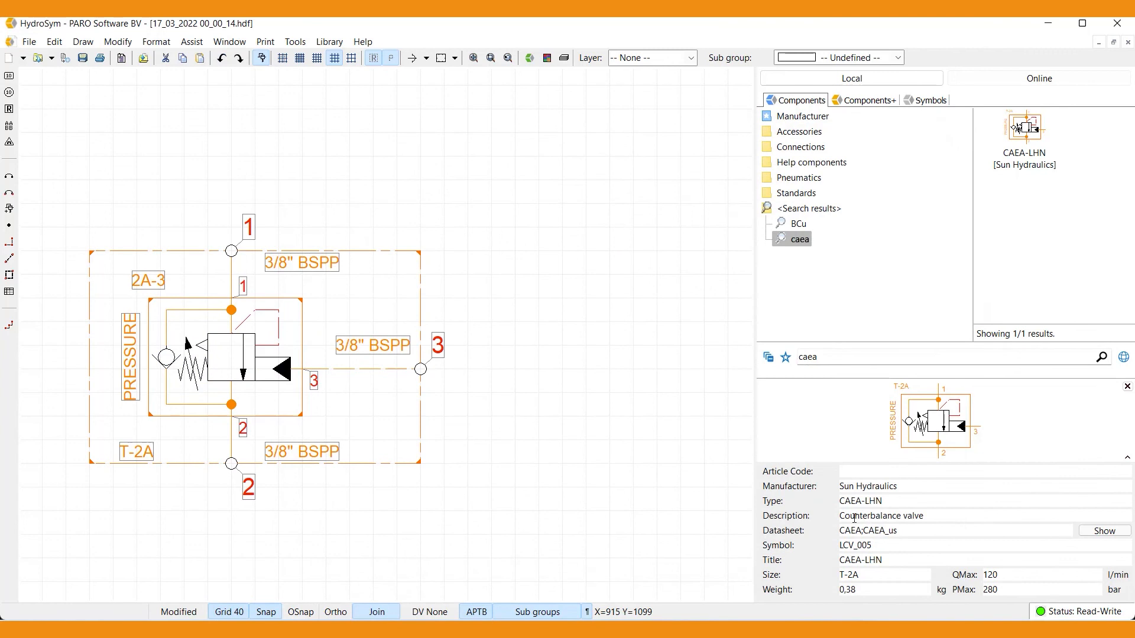